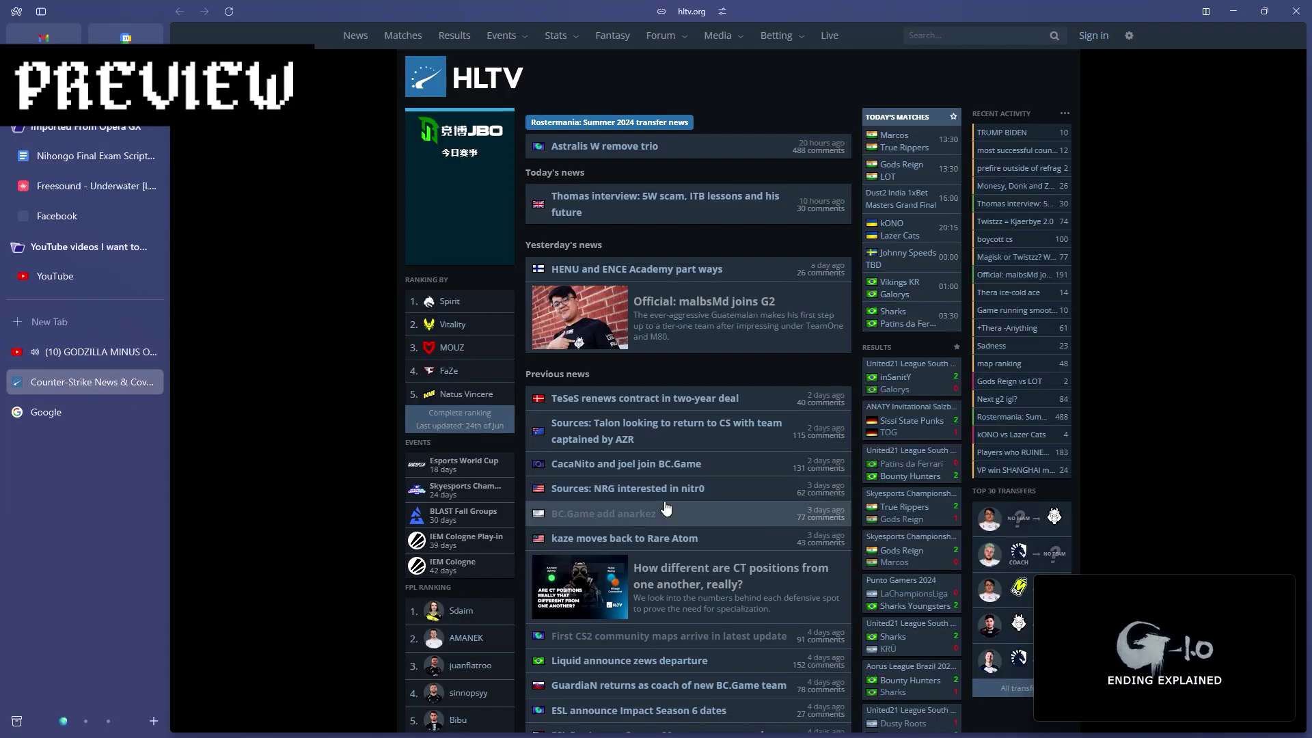
Close the Godzilla picture-in-picture video and its tab, leaving an empty new page.
mouse_move(1205, 599)
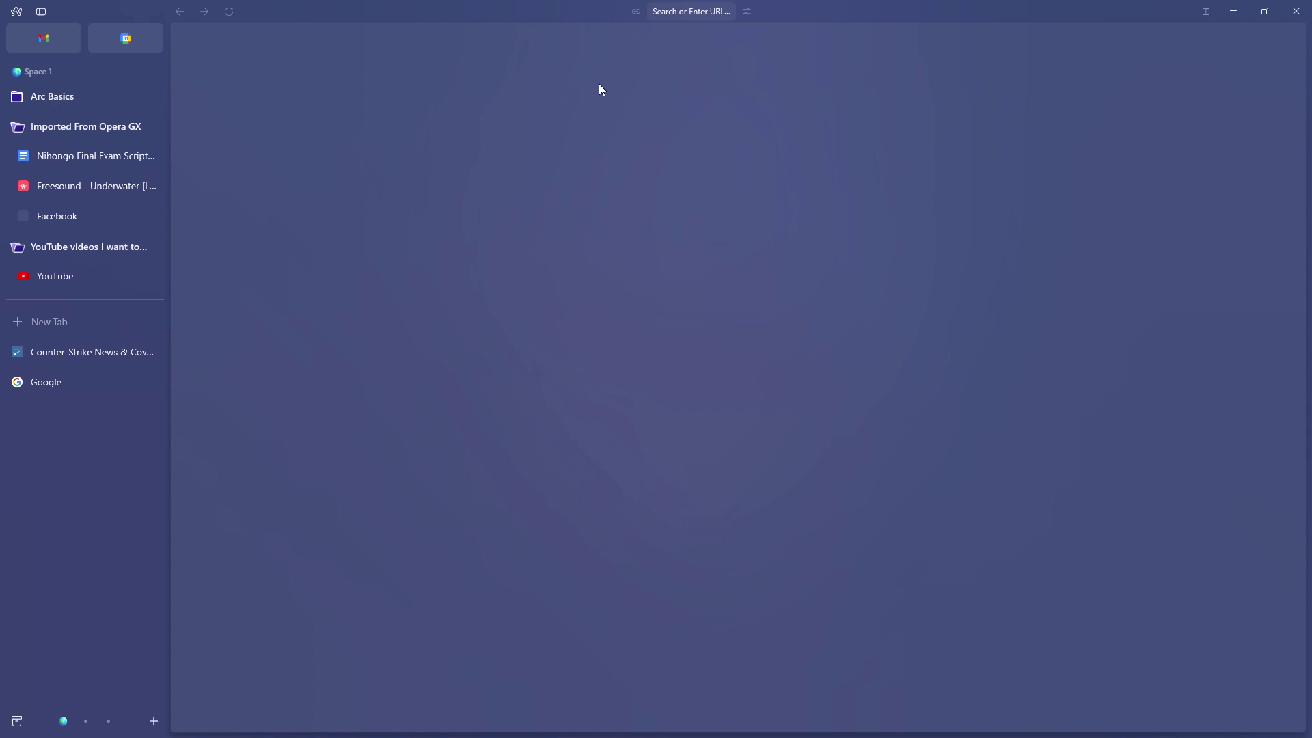
Go to youtube.co from the command bar in a new tab.
click(687, 12)
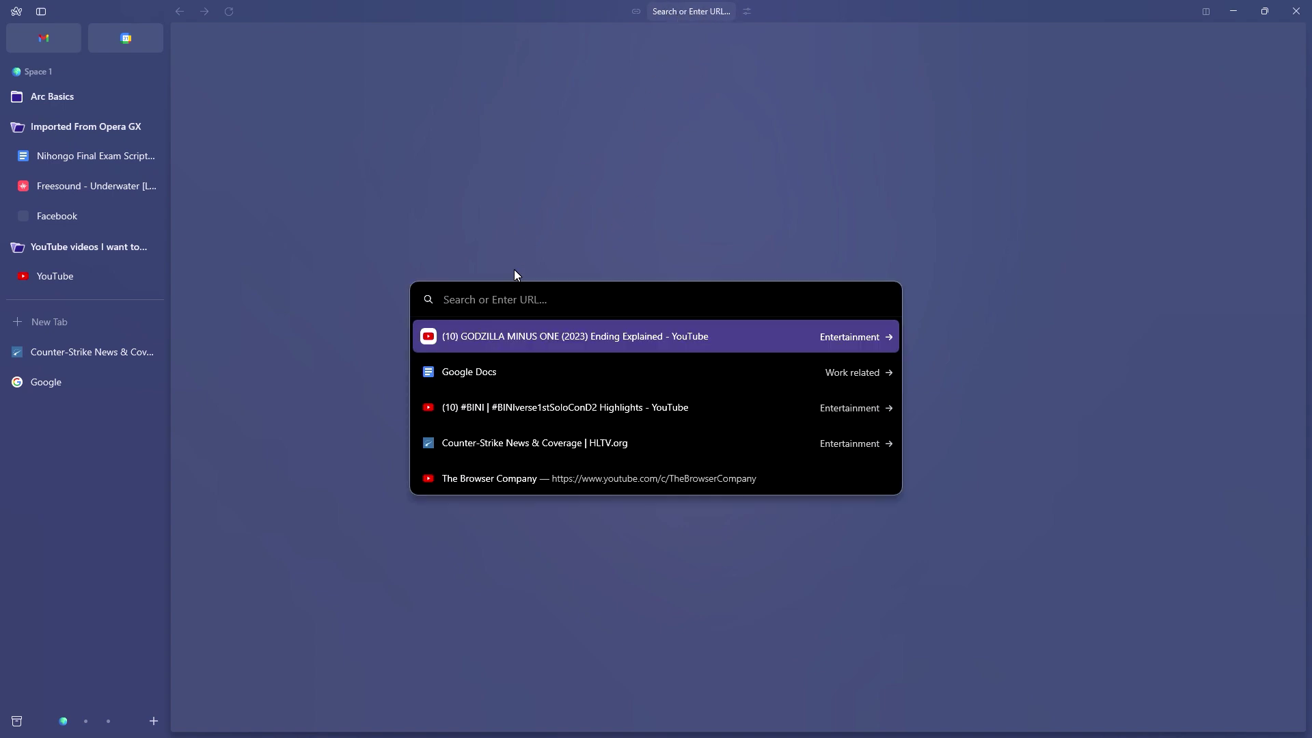
click(653, 183)
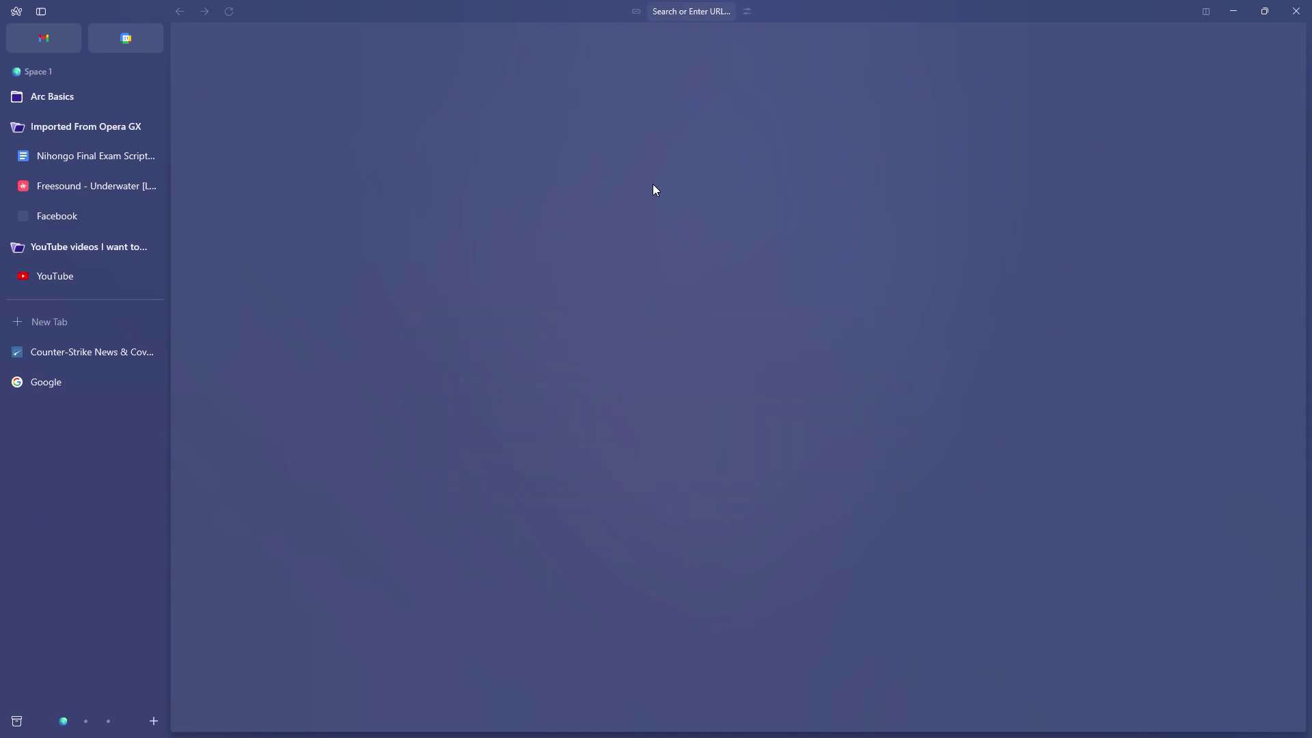
key(ctrl+t)
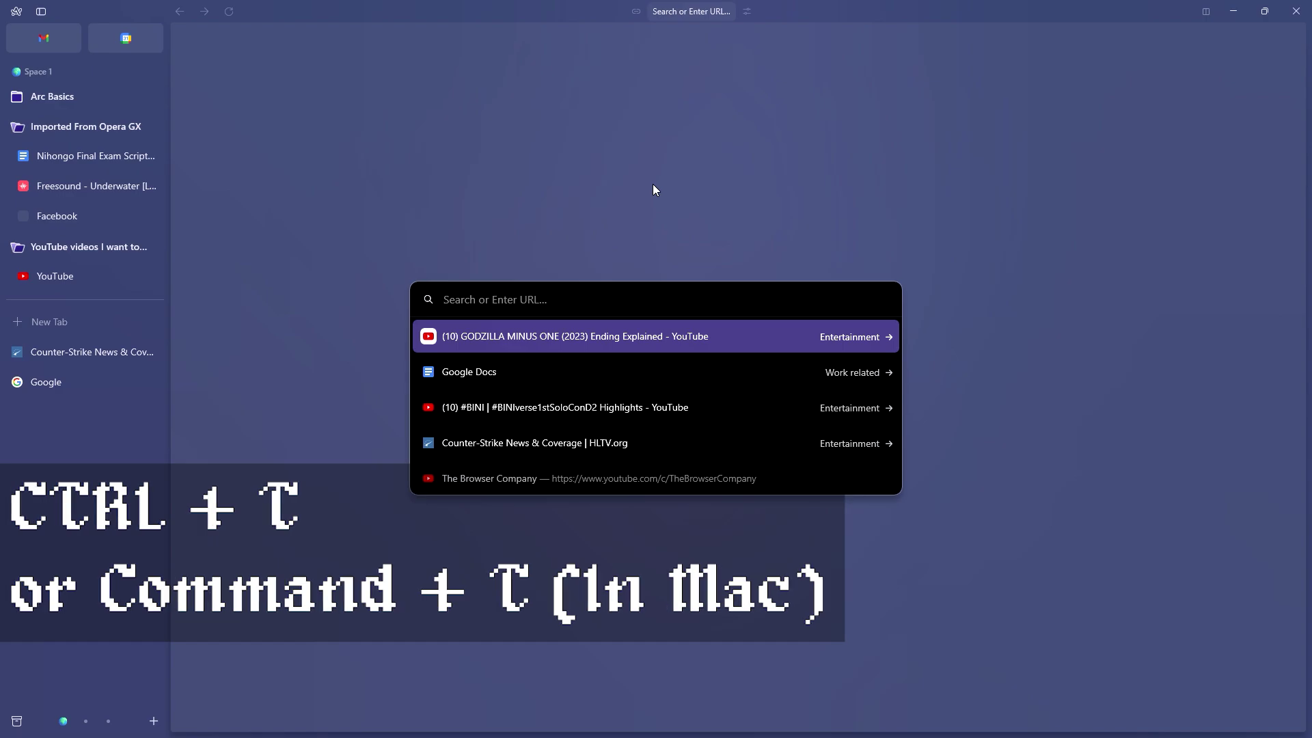
click(653, 183)
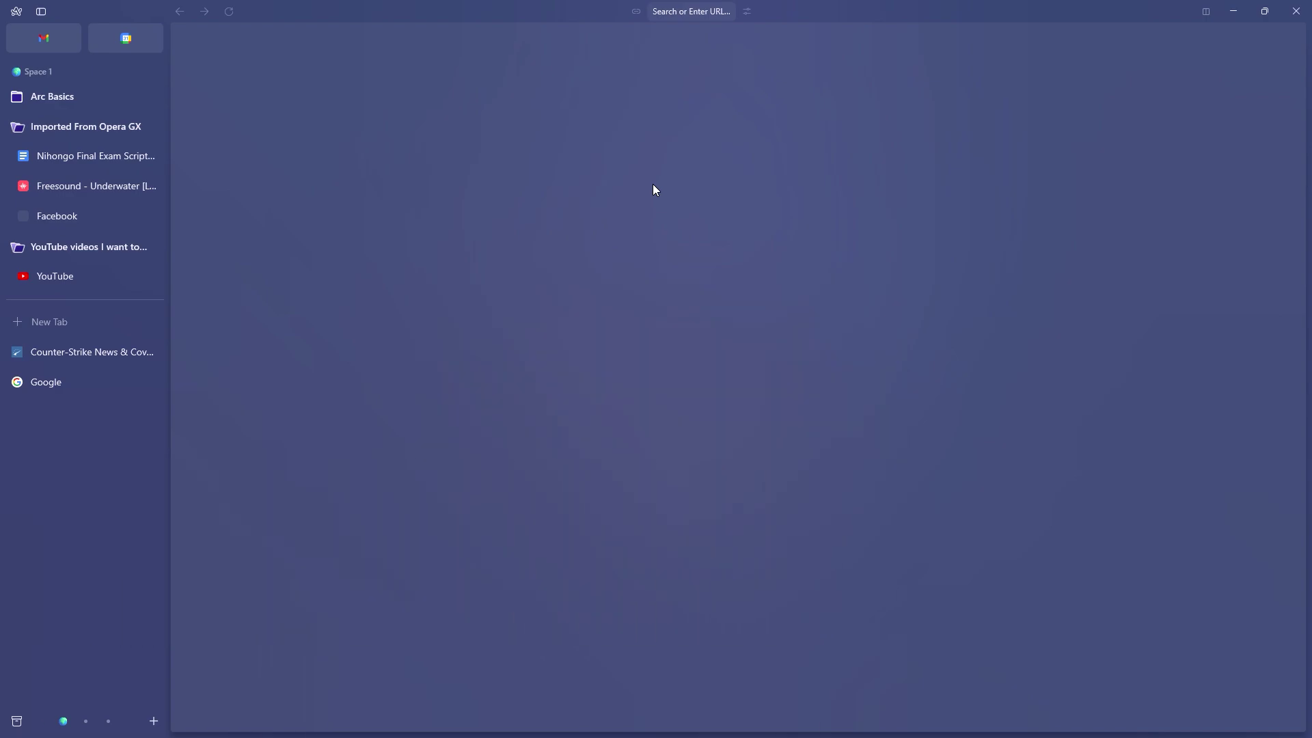
key(ctrl+t)
text(youtube.co)
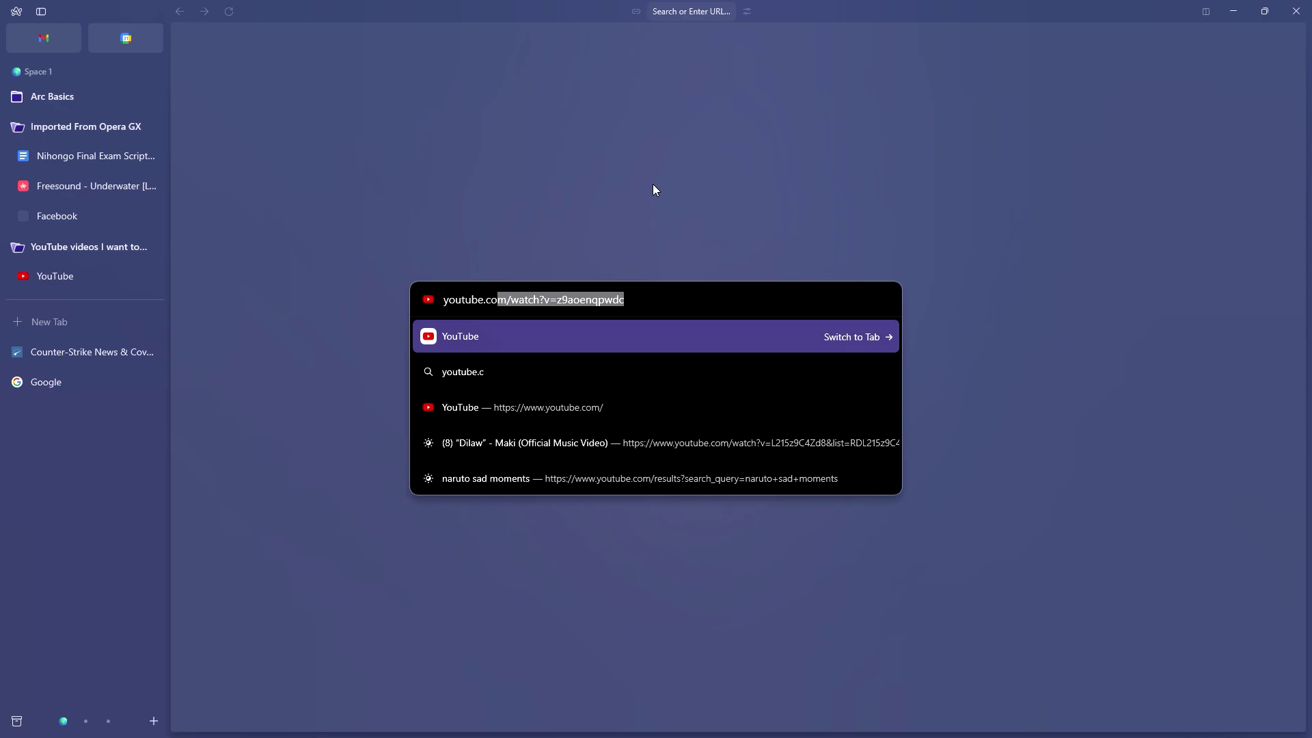
key(Return)
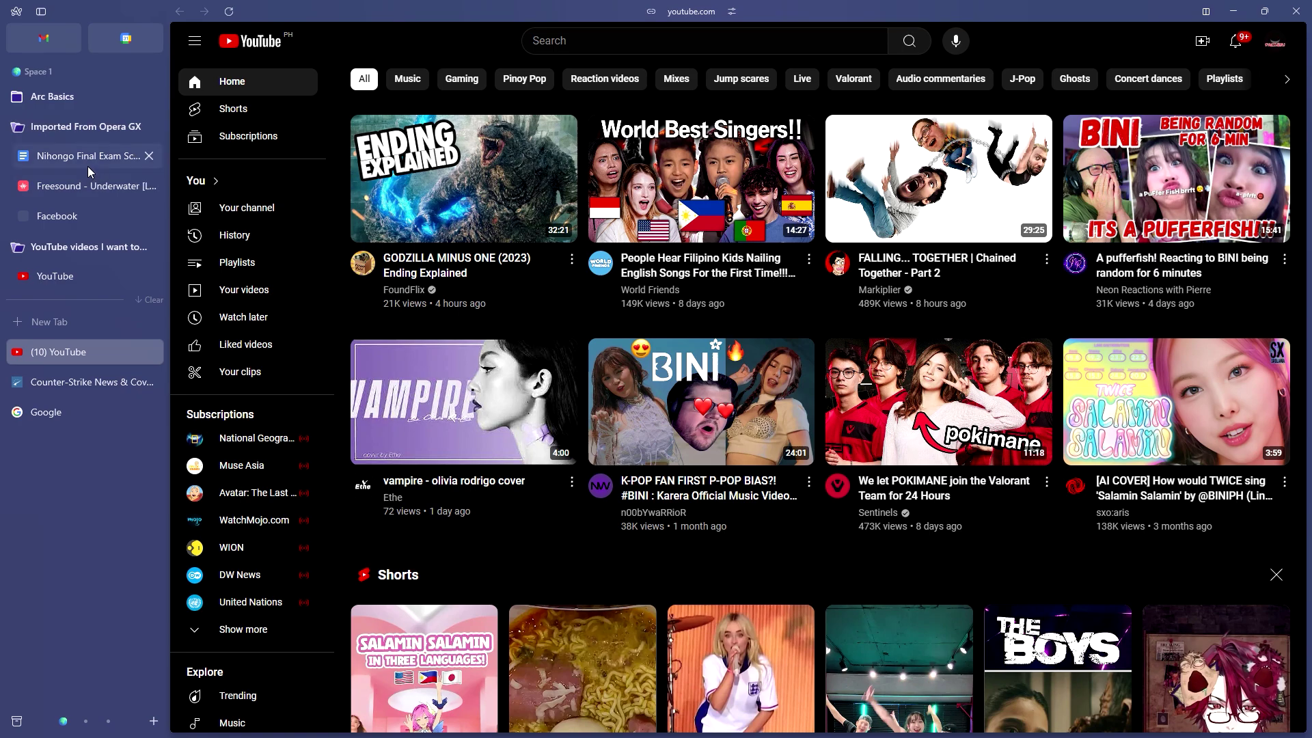
scroll(402, 399, down, 3)
scroll(402, 400, up, 3)
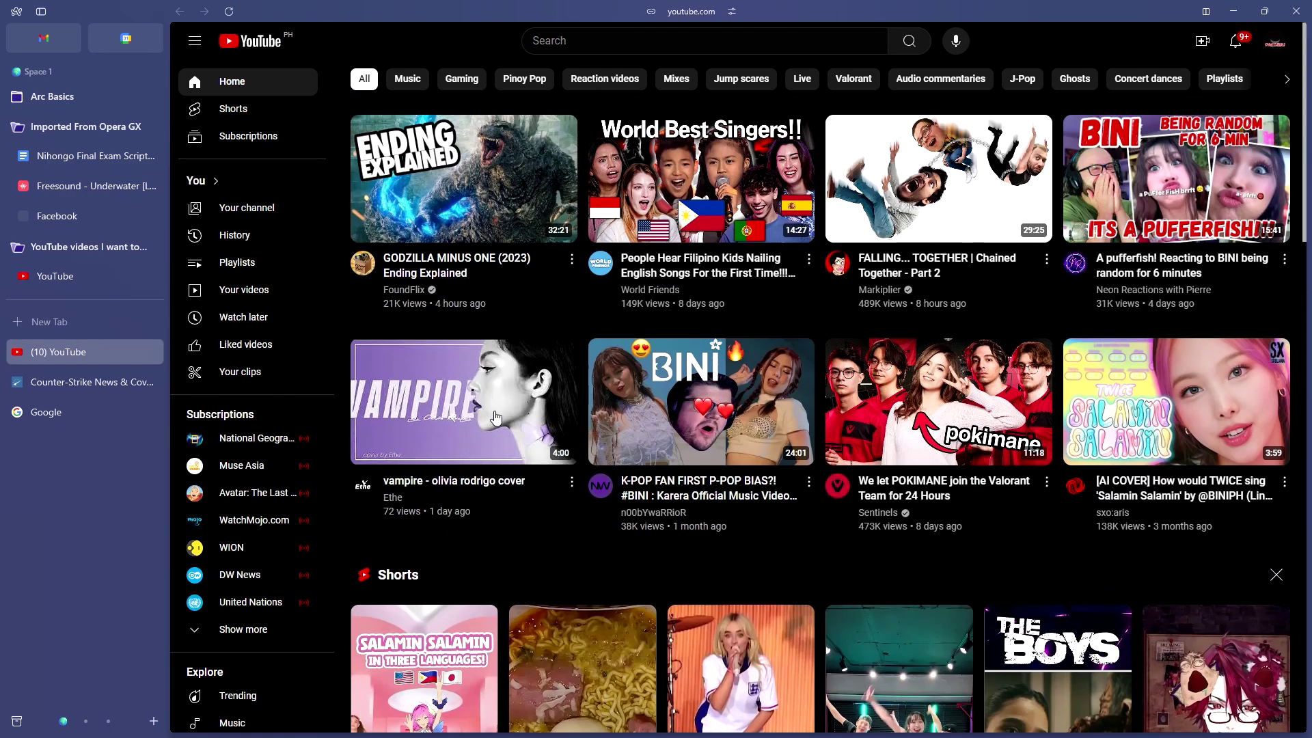
scroll(492, 418, down, 5)
scroll(492, 418, up, 5)
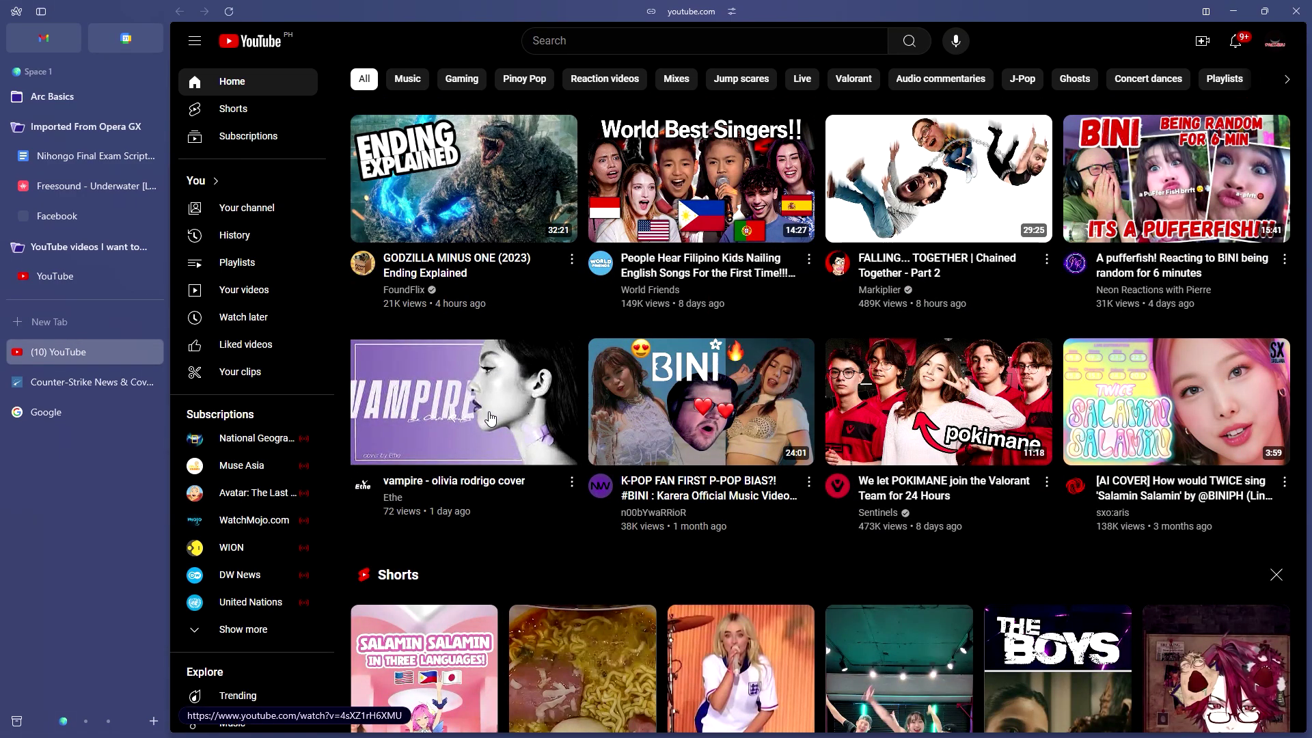
scroll(491, 418, down, 18)
scroll(485, 417, up, 3)
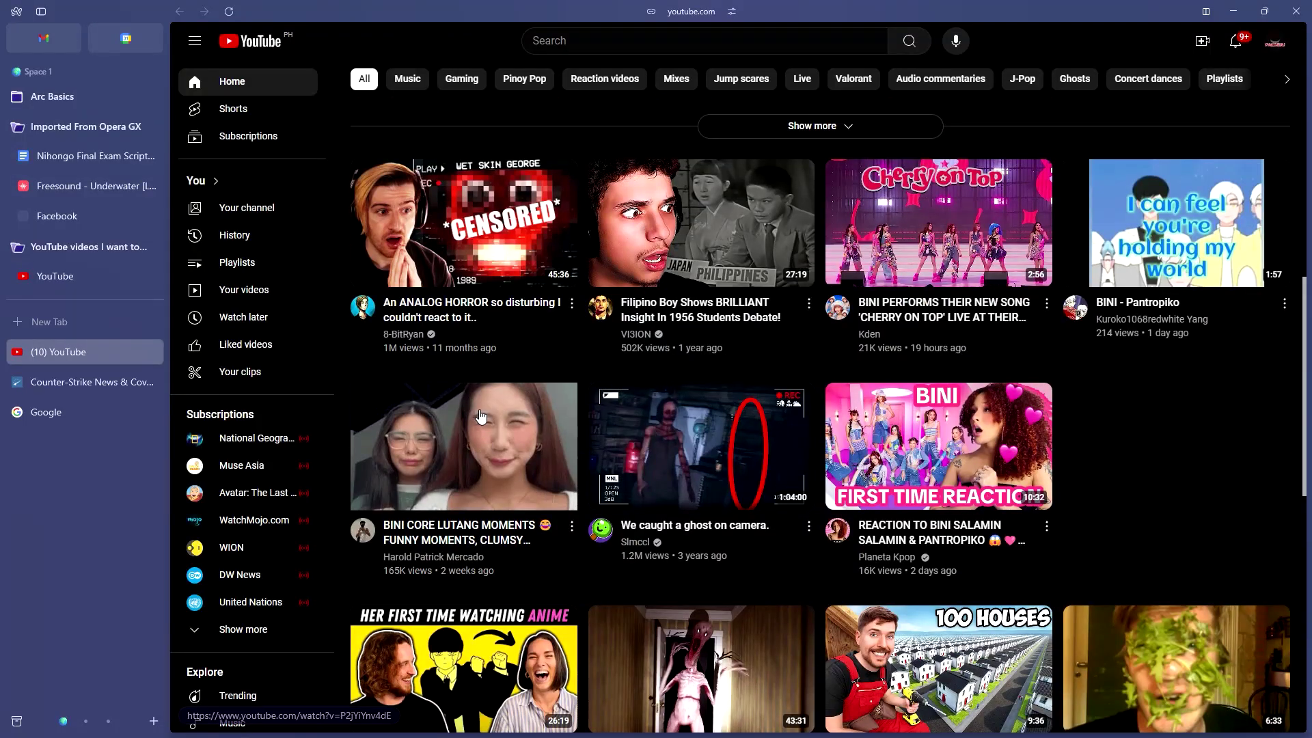
scroll(505, 156, up, 15)
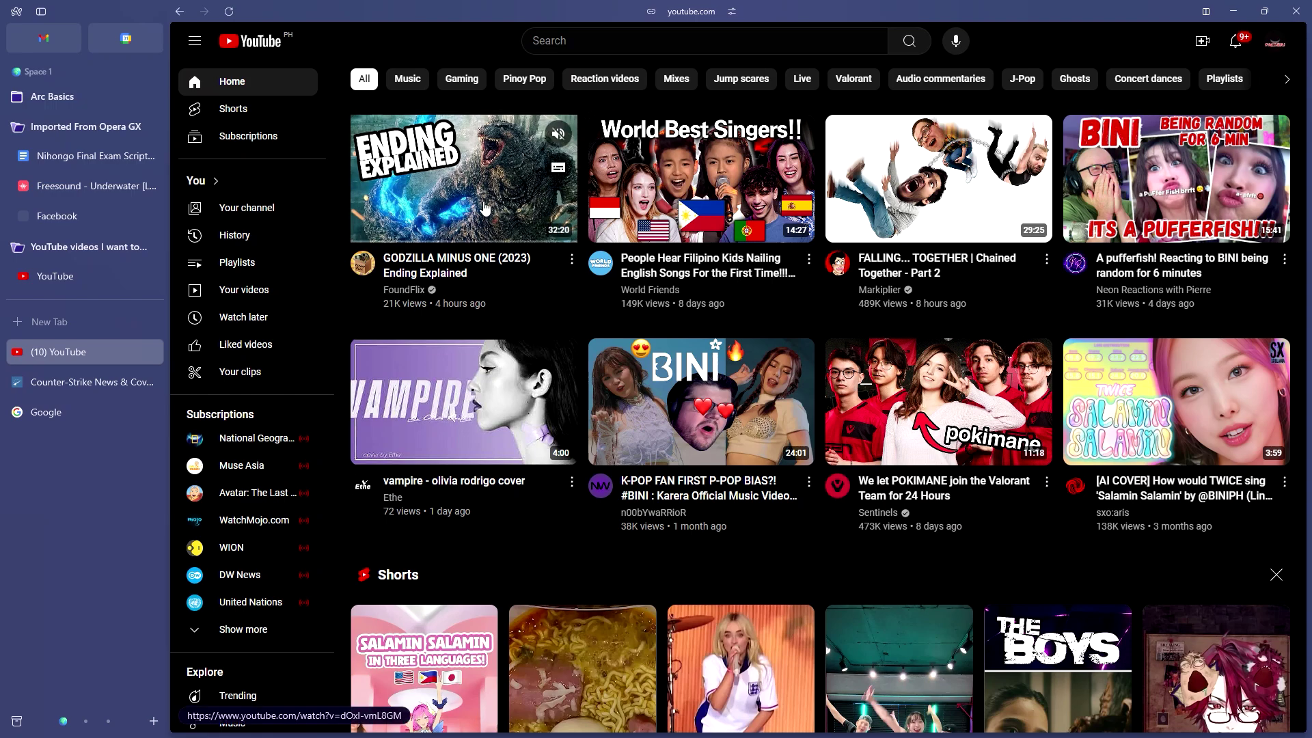
Open the GODZILLA MINUS ONE (2023) Ending Explained video and pause it.
click(428, 286)
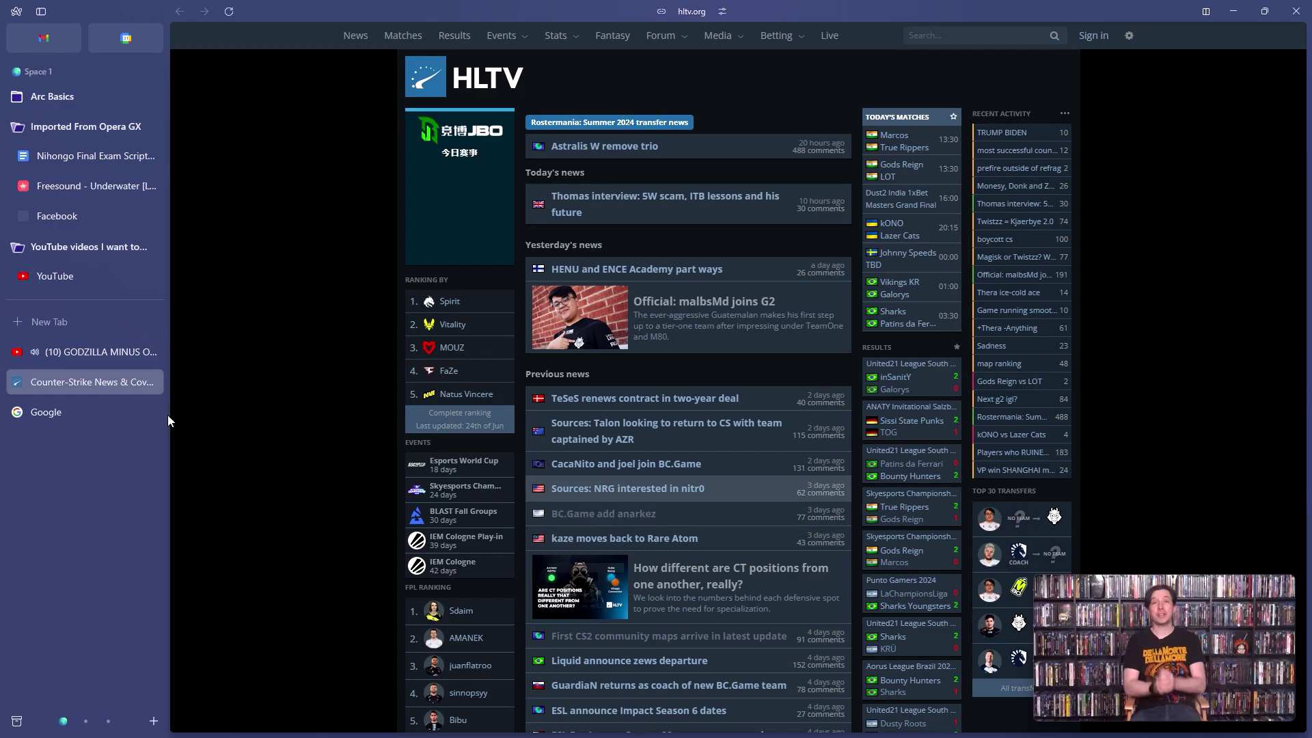
click(82, 361)
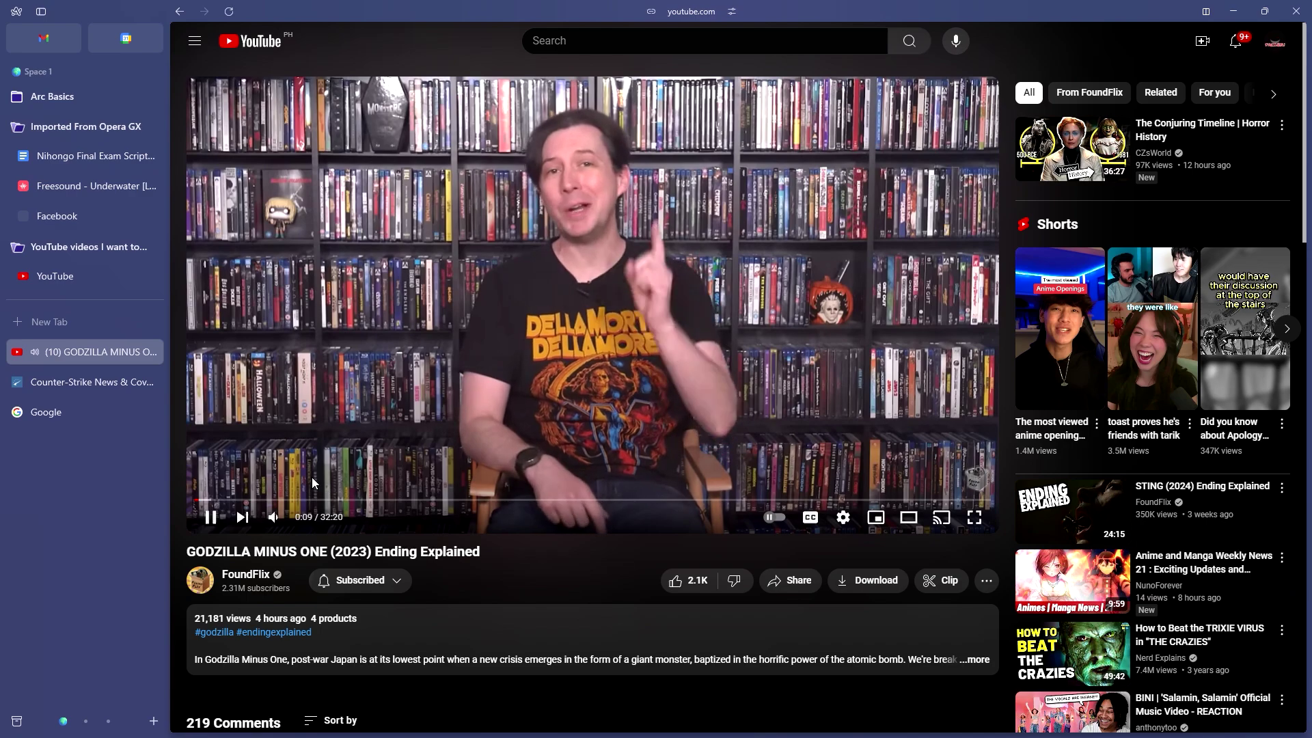
click(400, 449)
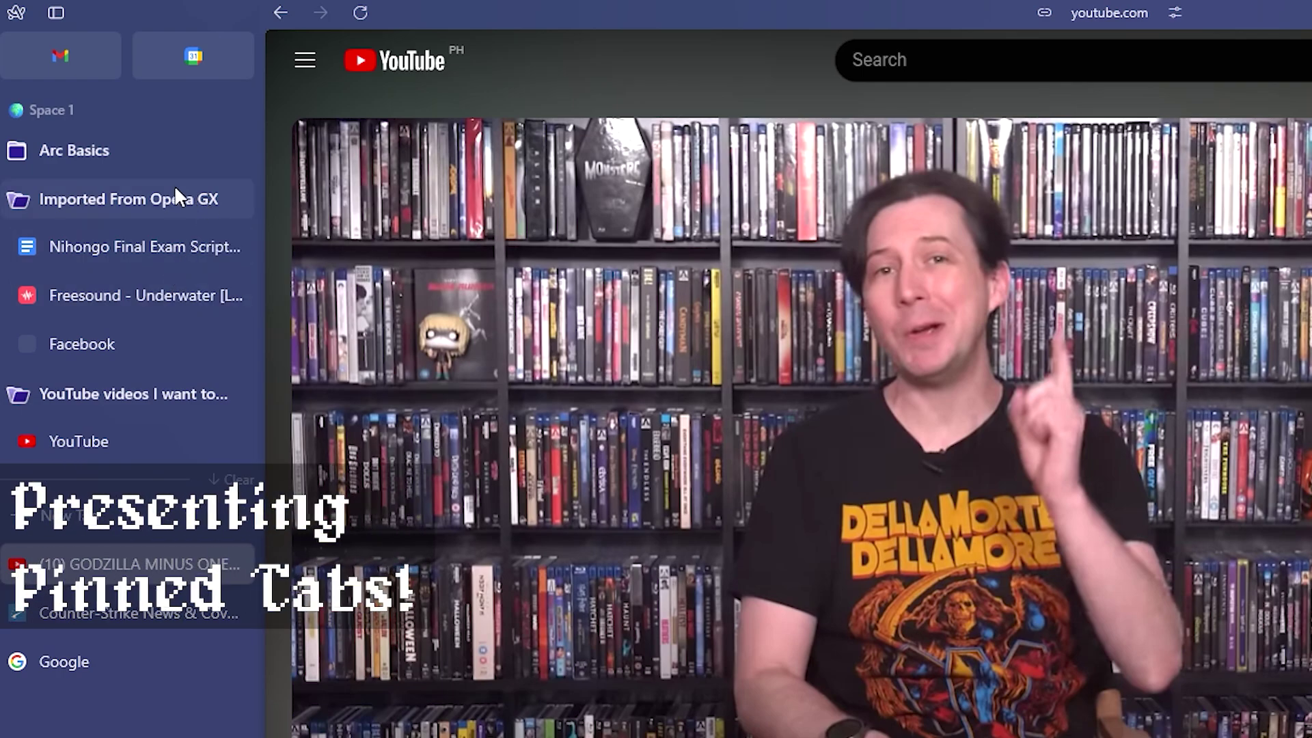
Drag the Godzilla tab into the 'YouTube videos I want to...' folder and collapse the Opera GX folder.
click(115, 208)
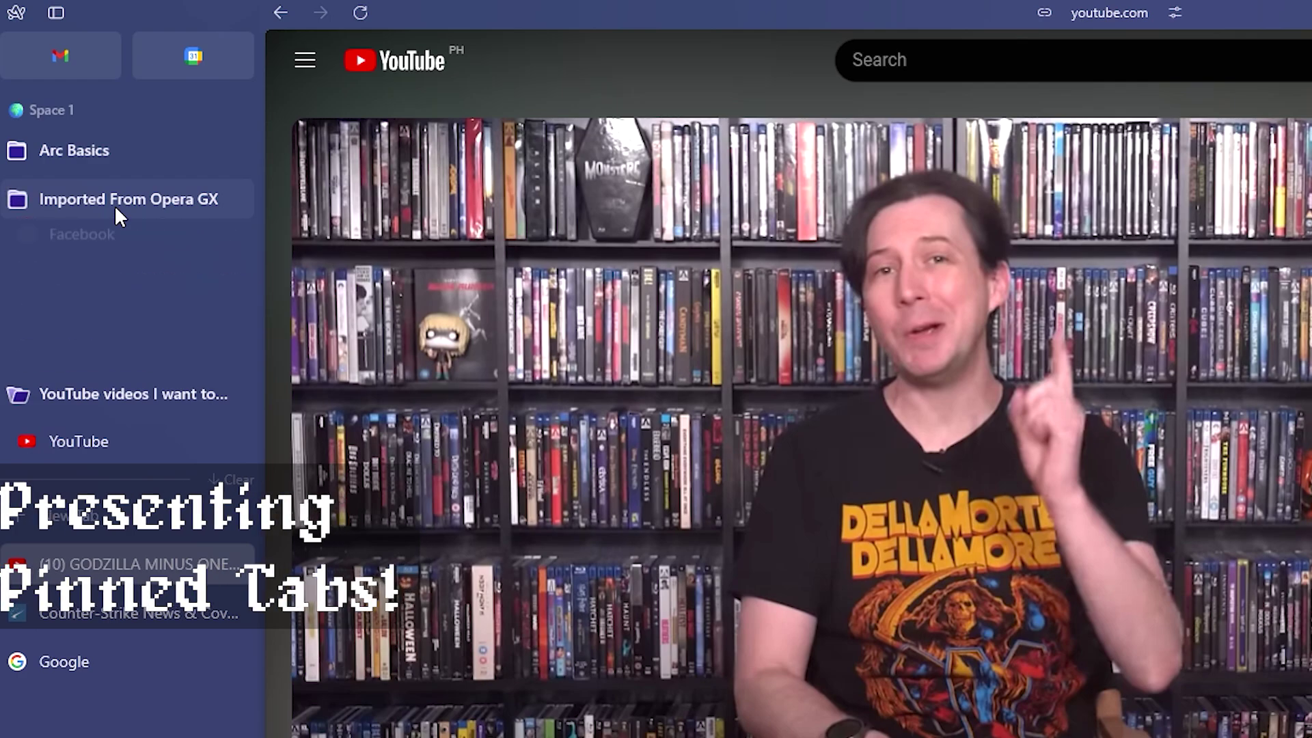
click(117, 258)
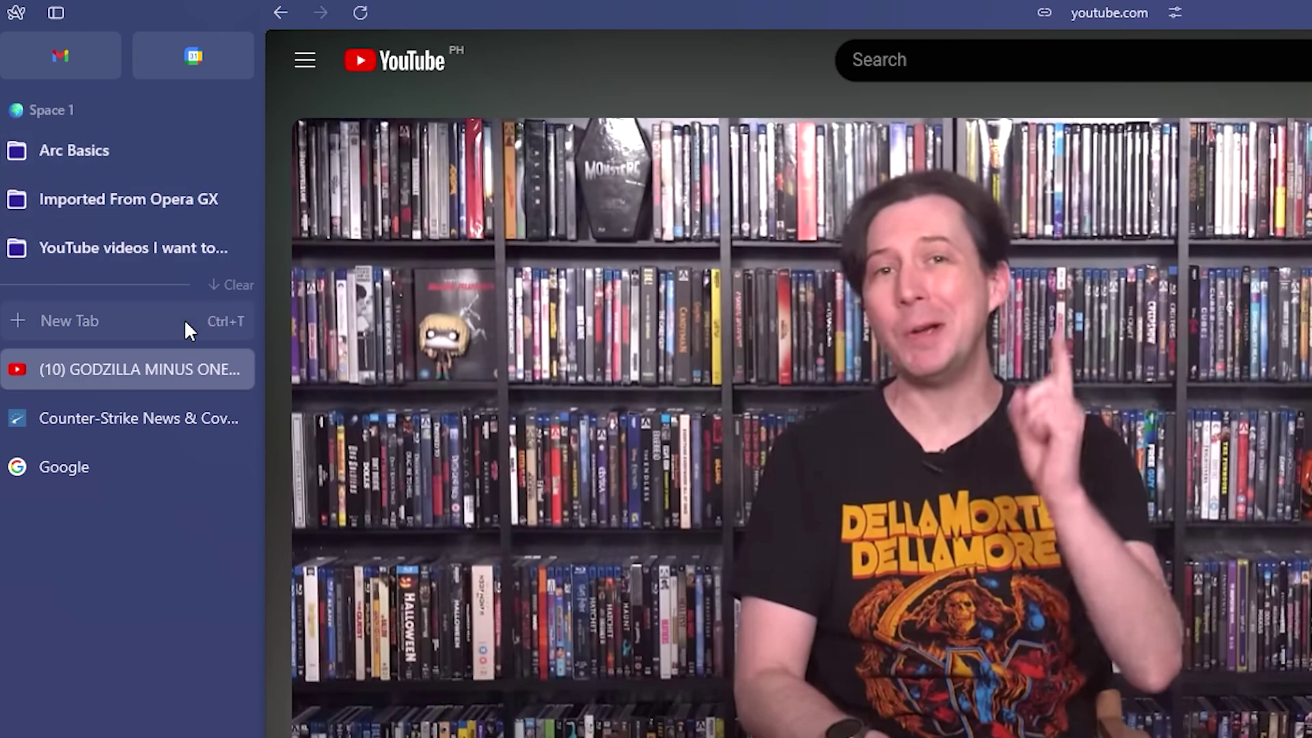
click(168, 246)
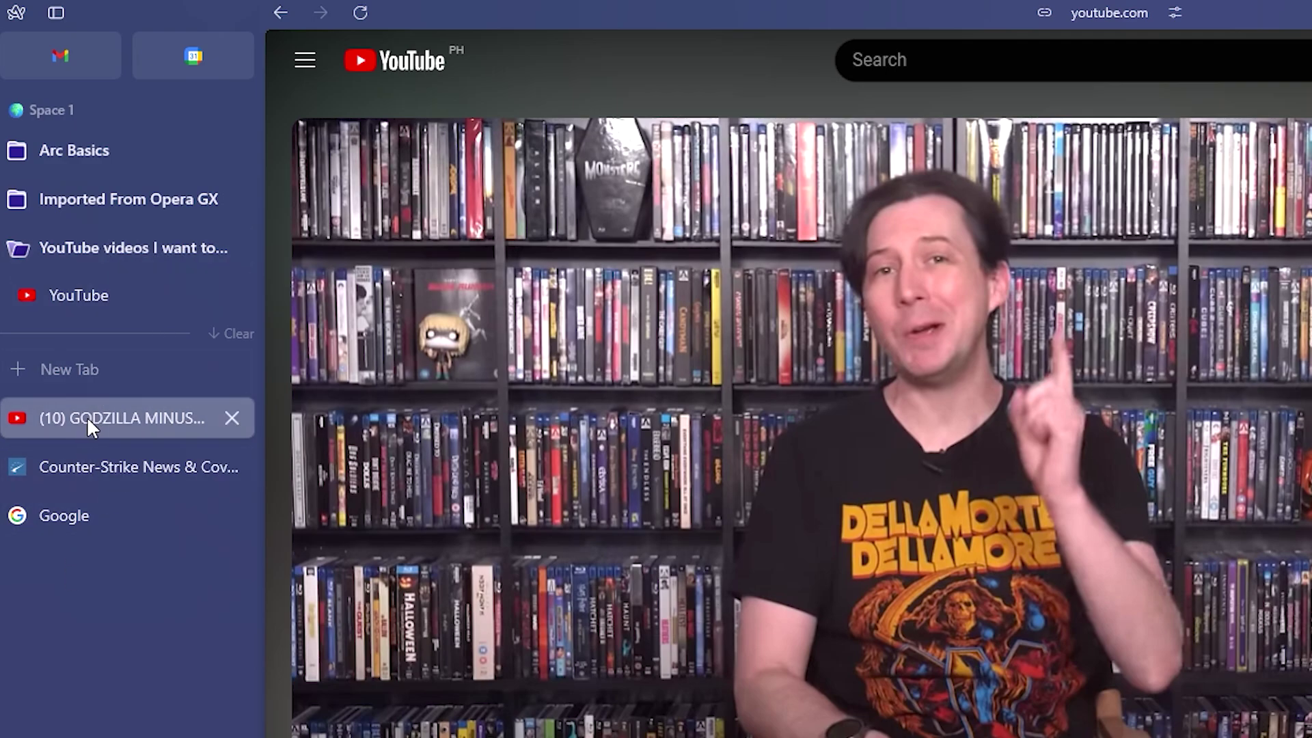
drag(87, 418, 101, 252)
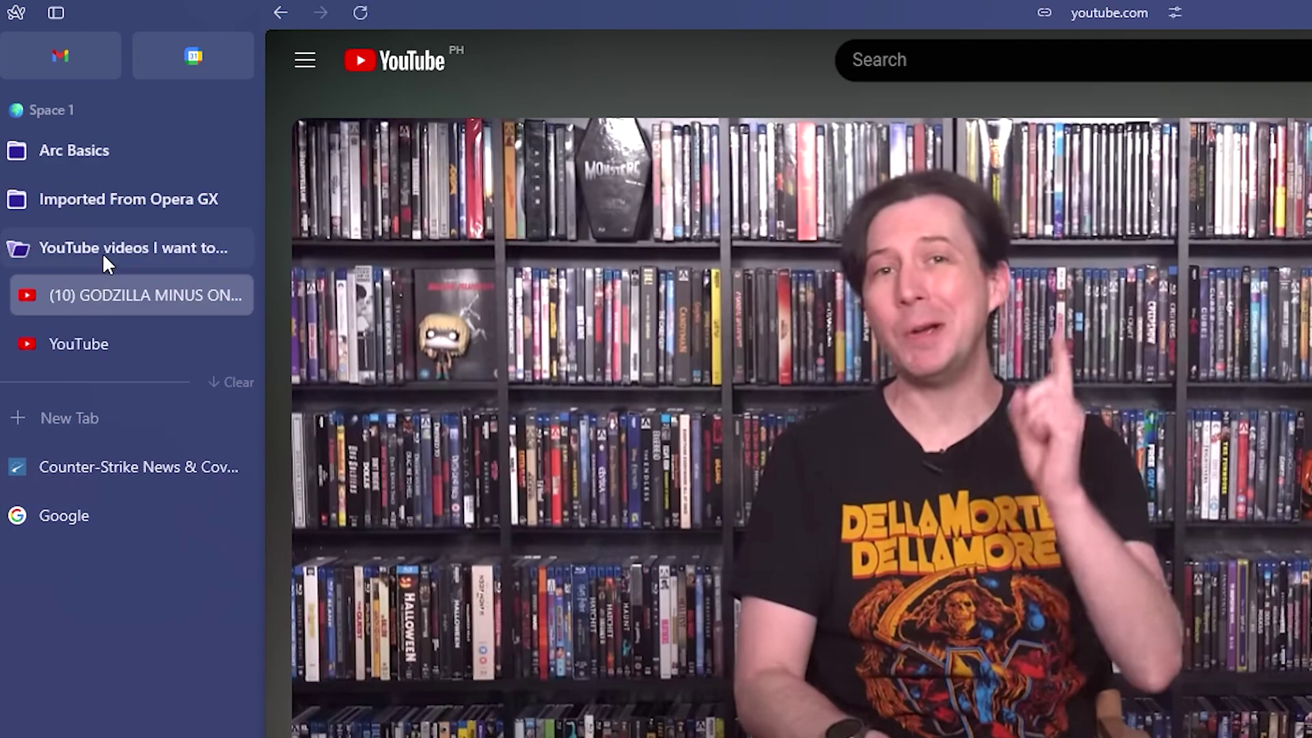
click(105, 209)
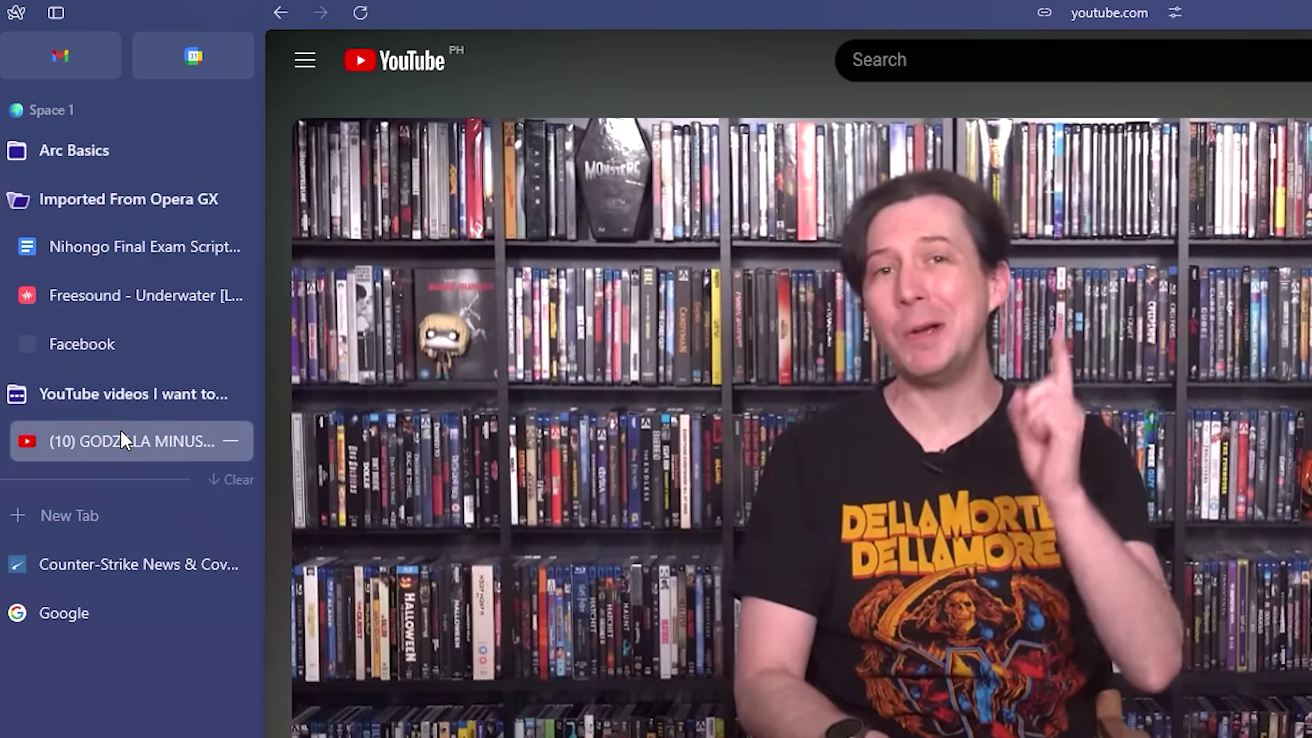
click(134, 202)
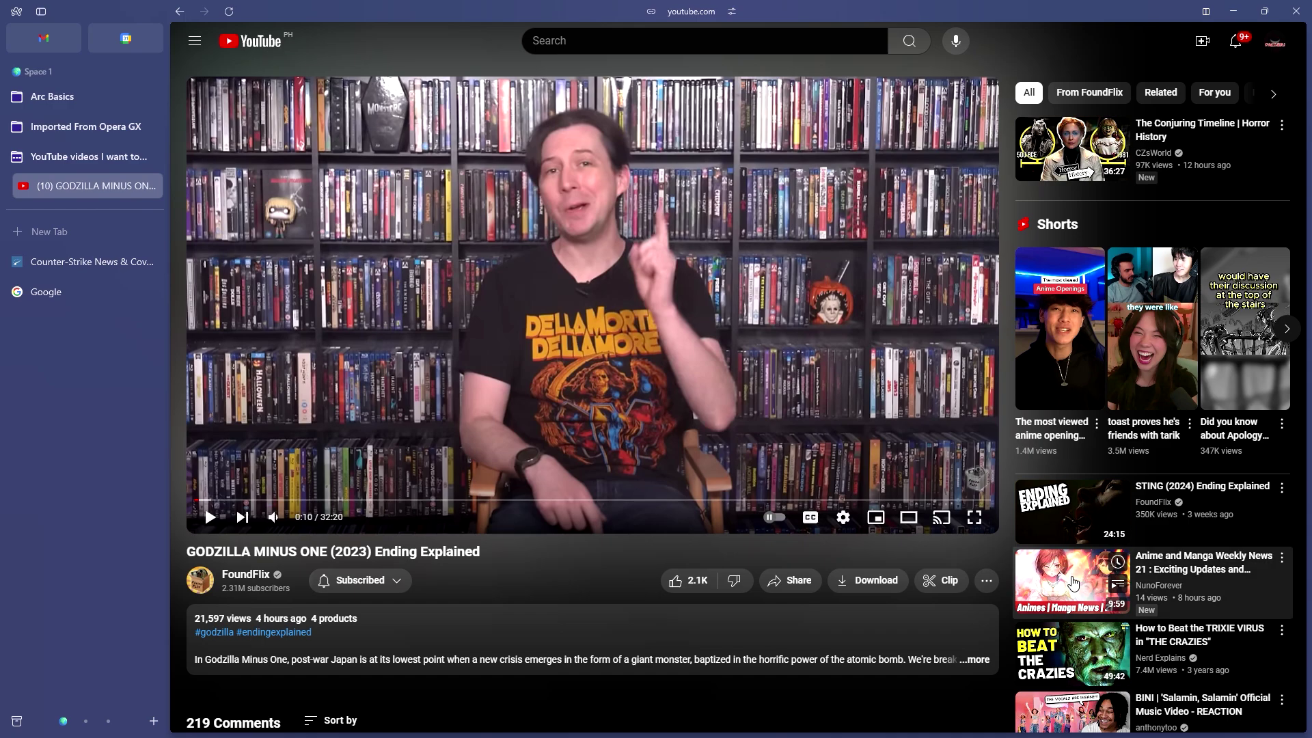
click(1072, 582)
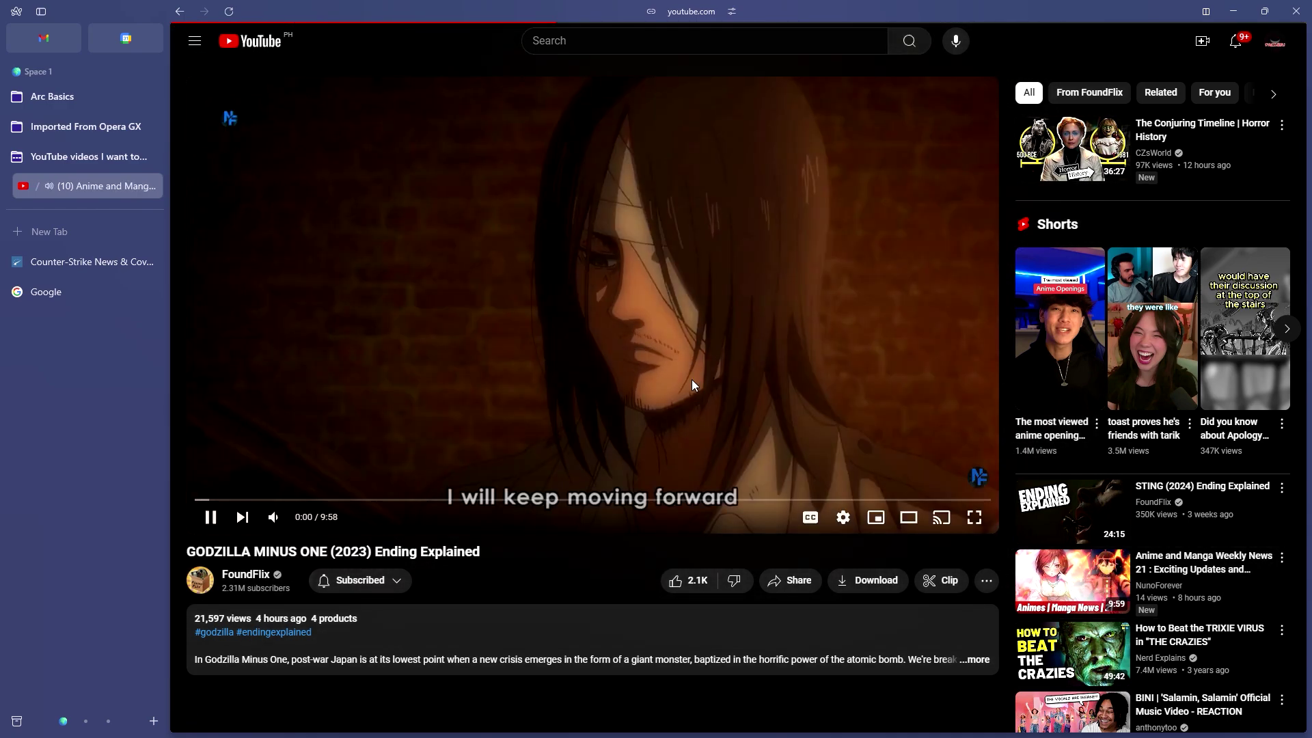
drag(348, 499, 157, 314)
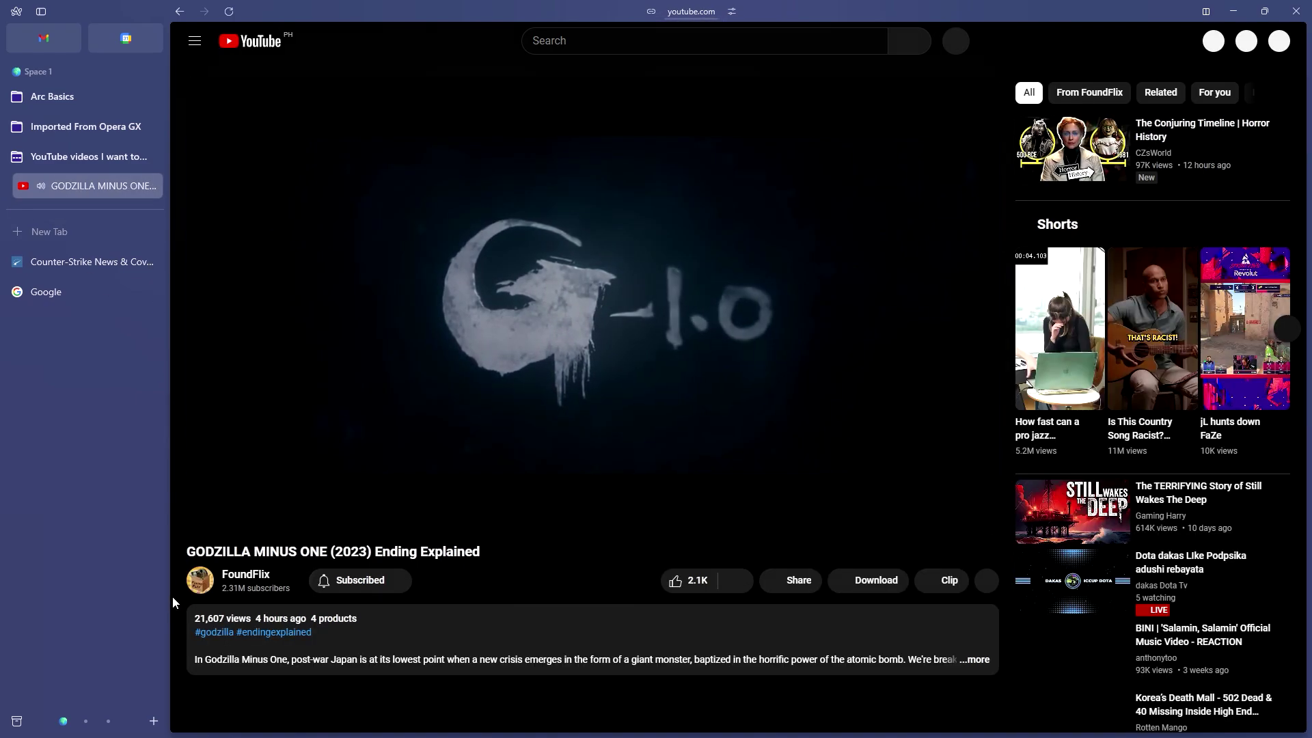
Pause the Godzilla video, dismiss the new-item menu, and switch to the Entertainment space.
click(210, 517)
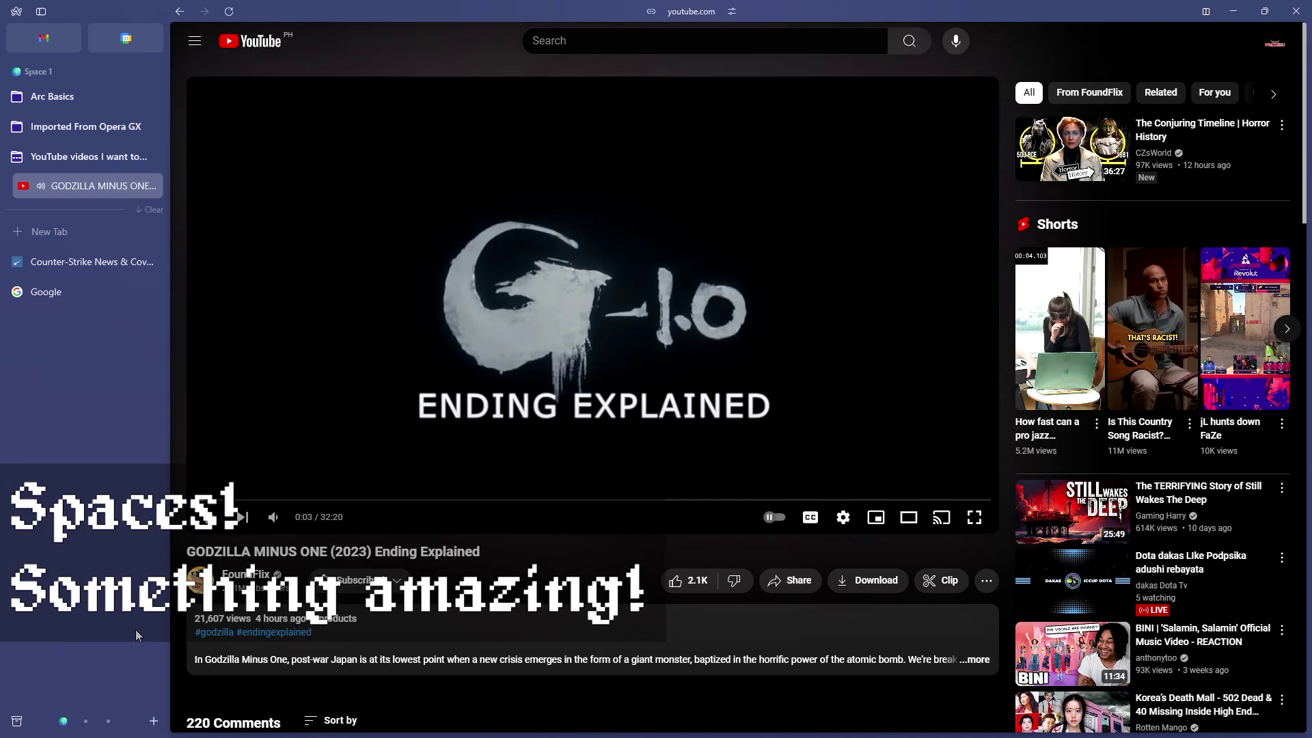
click(148, 719)
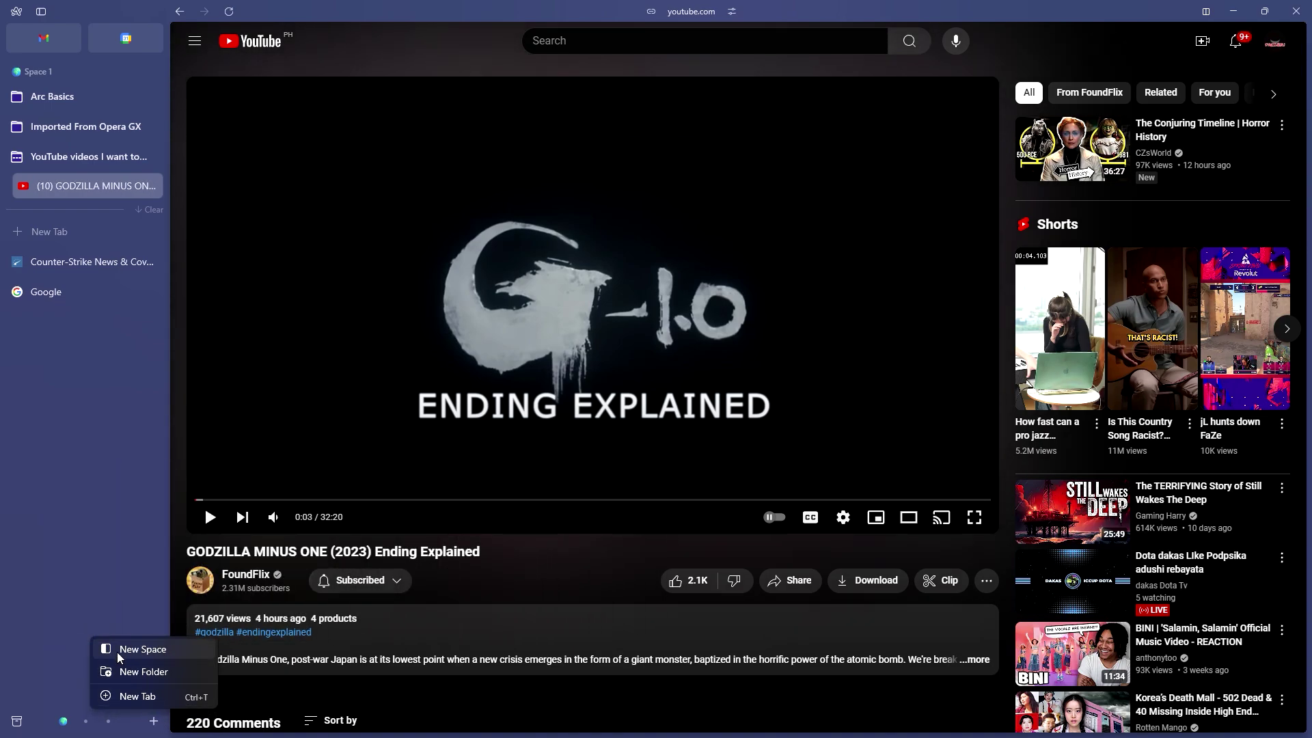
click(59, 674)
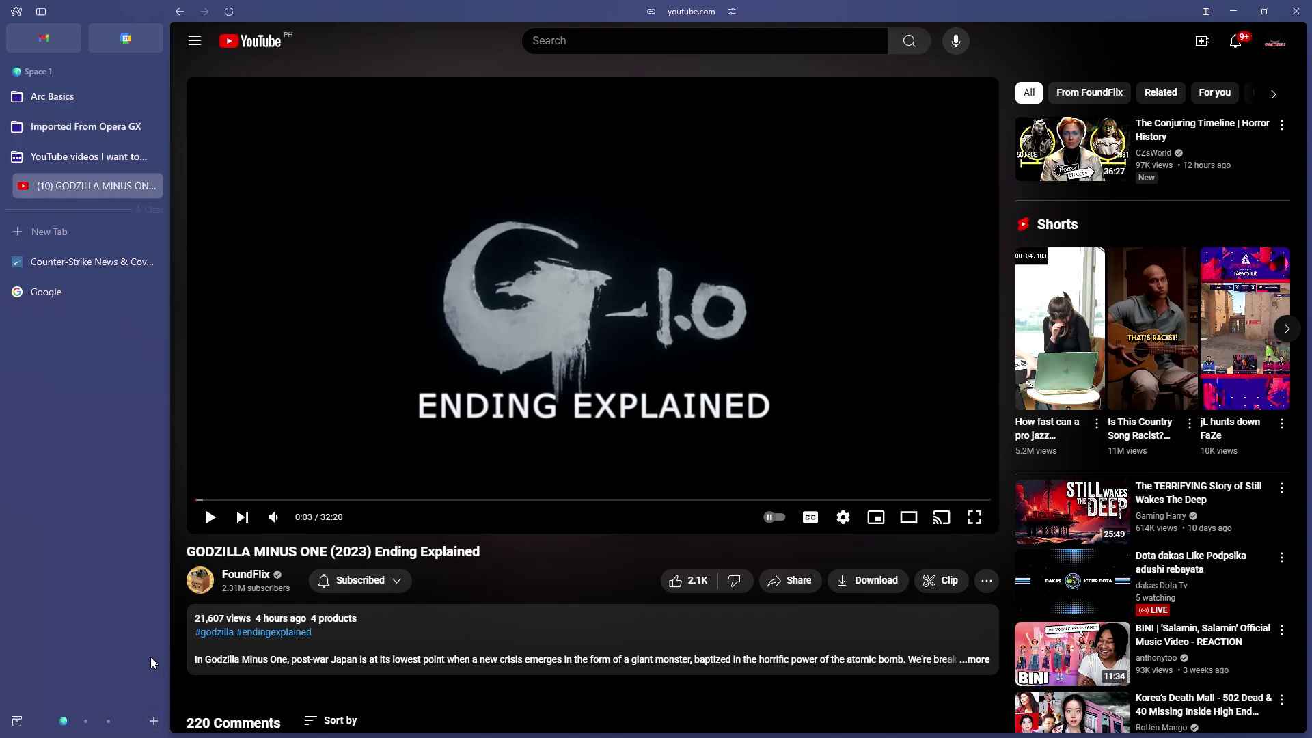
click(86, 722)
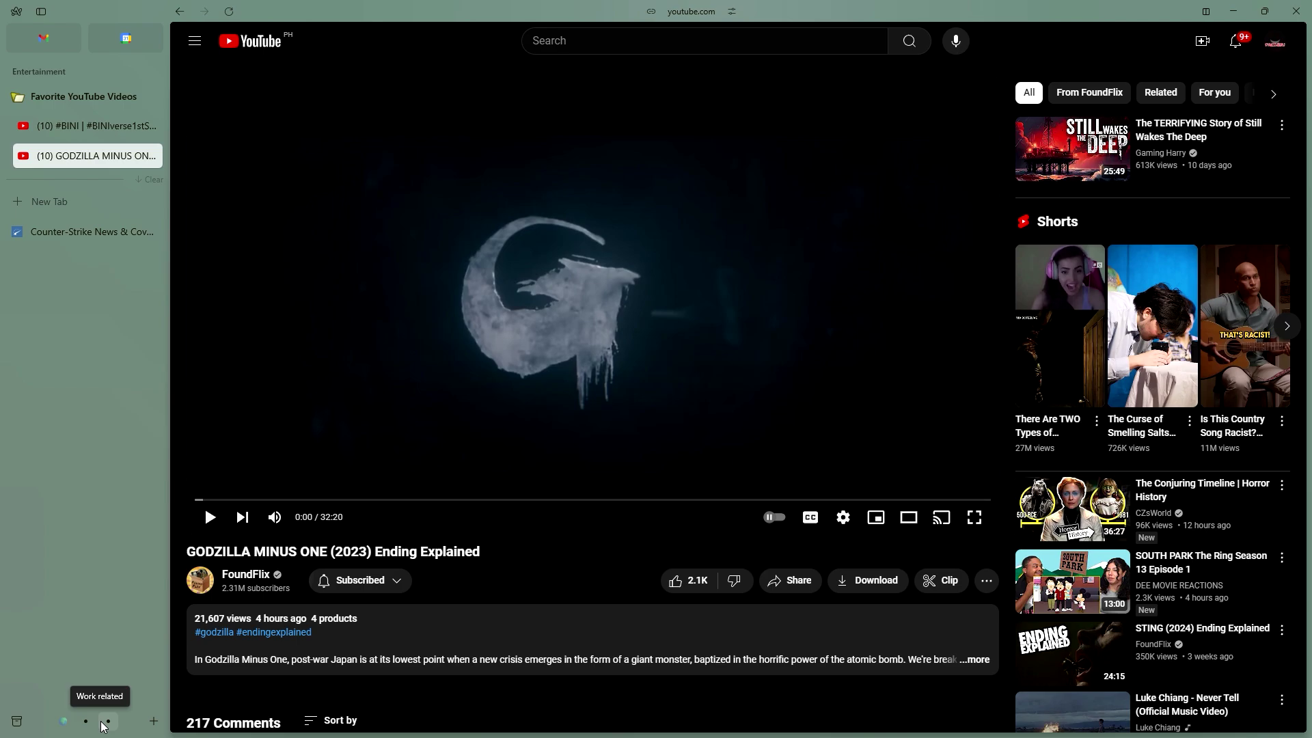
Visit the Work related space, return to Space 1, then switch to Entertainment.
click(107, 721)
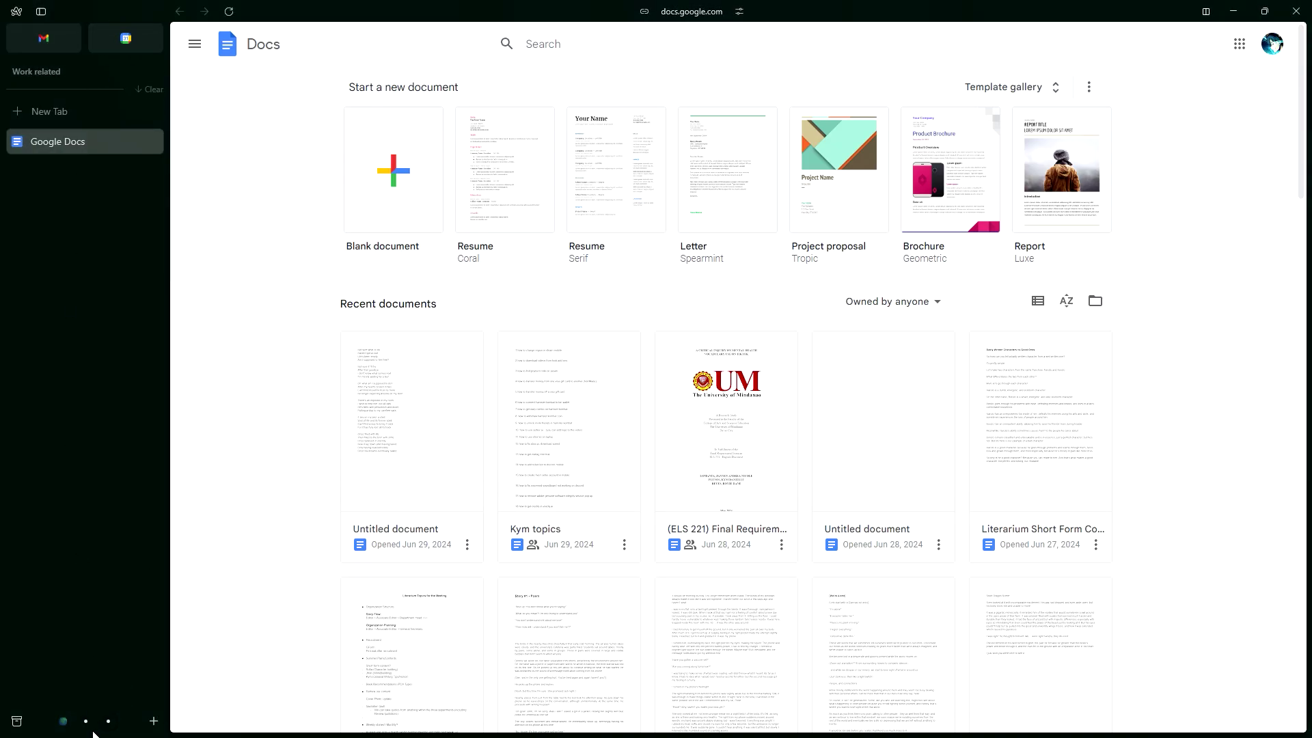
click(64, 721)
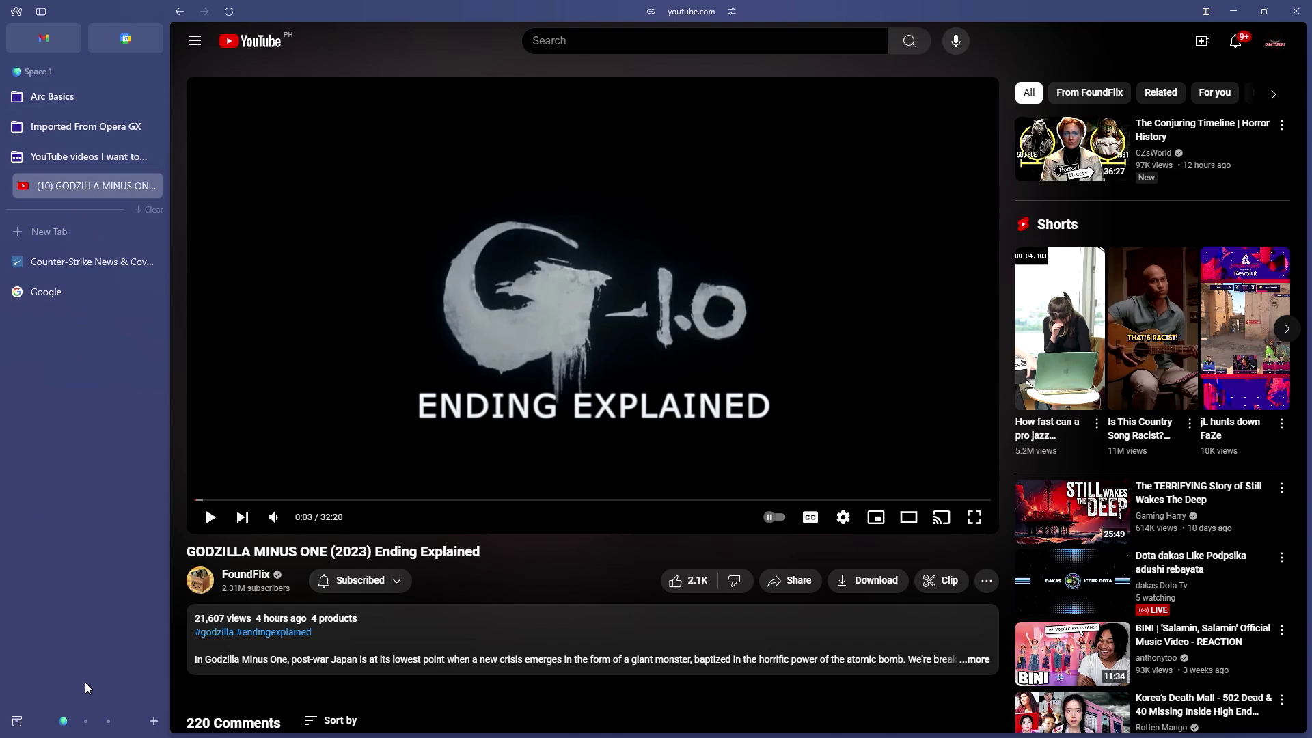
click(86, 723)
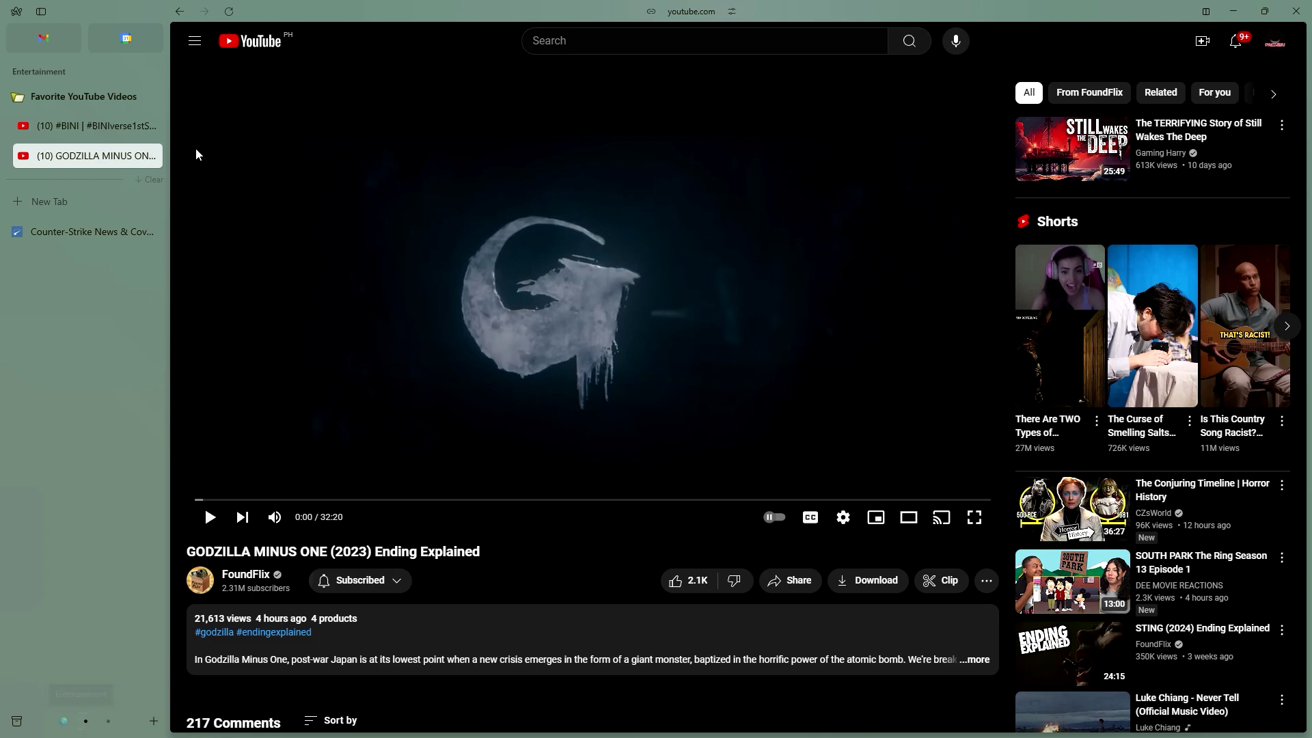
Browse the BINI, Godzilla and Counter-Strike News tabs, then return to Space 1 via Work related.
click(87, 125)
click(96, 156)
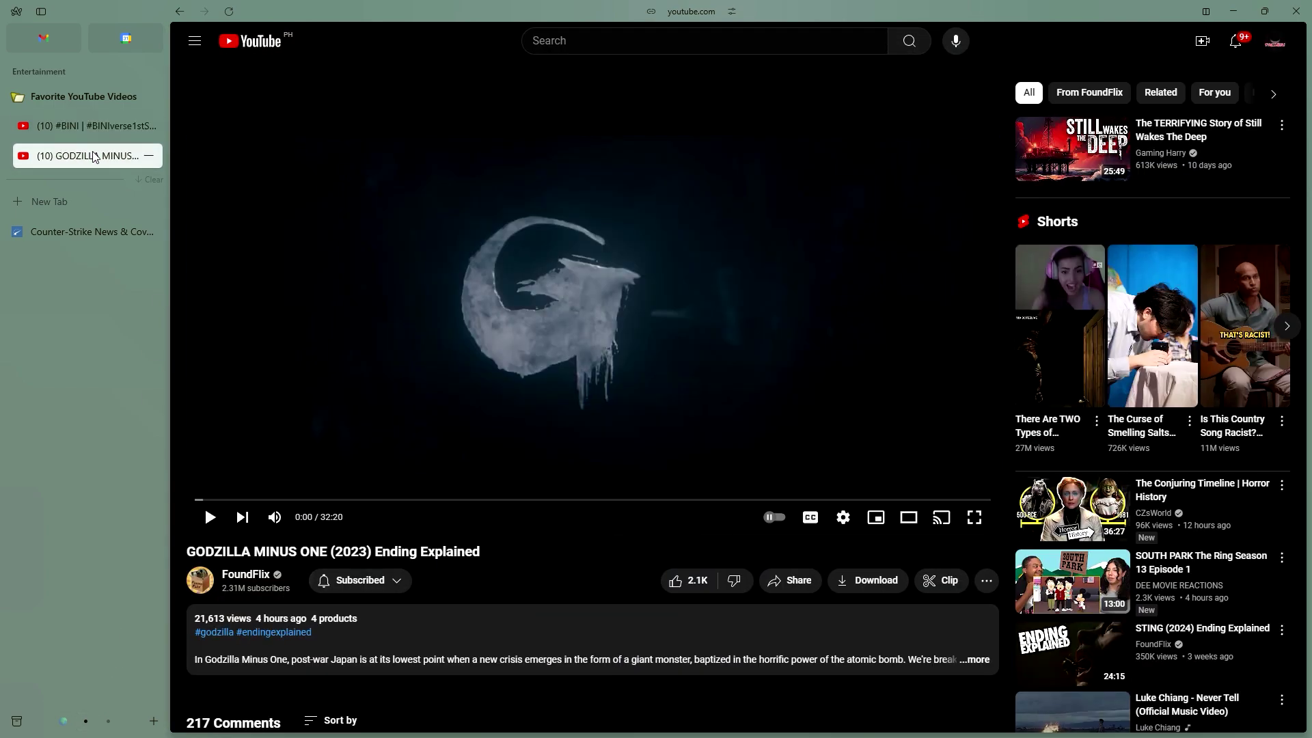
click(55, 232)
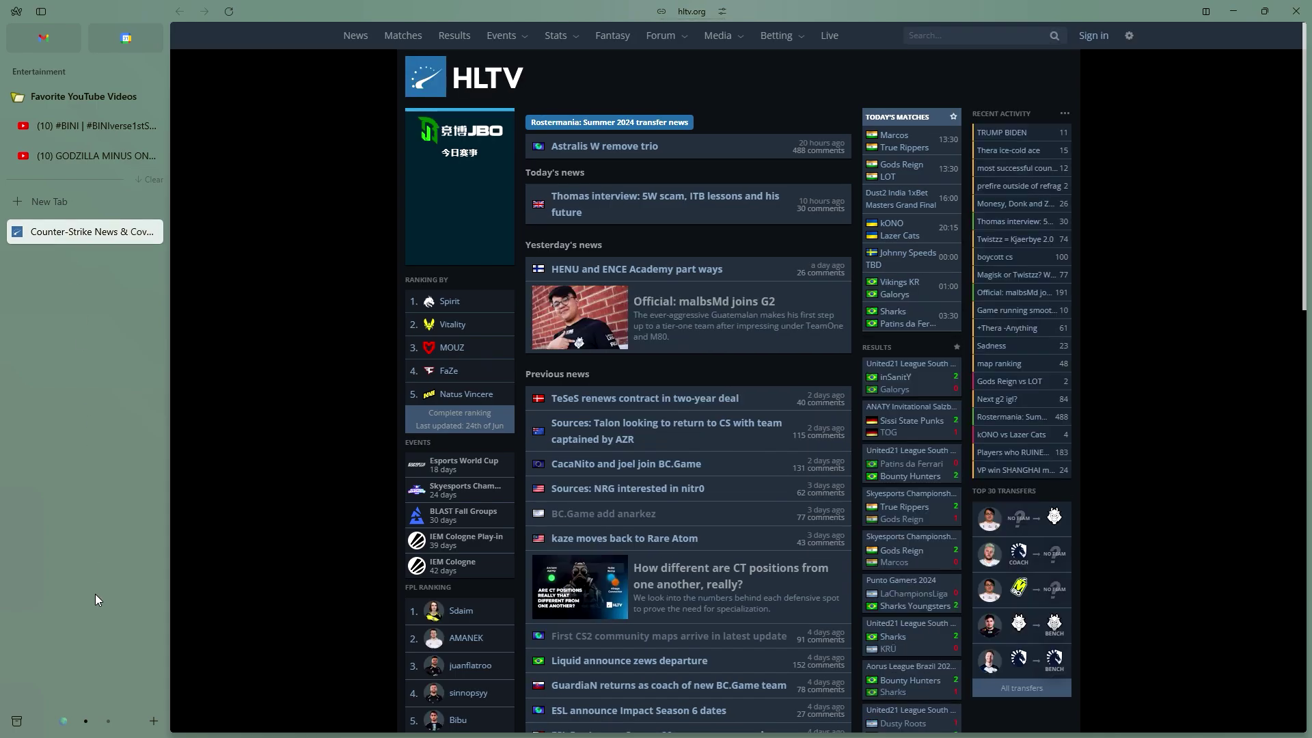
click(109, 721)
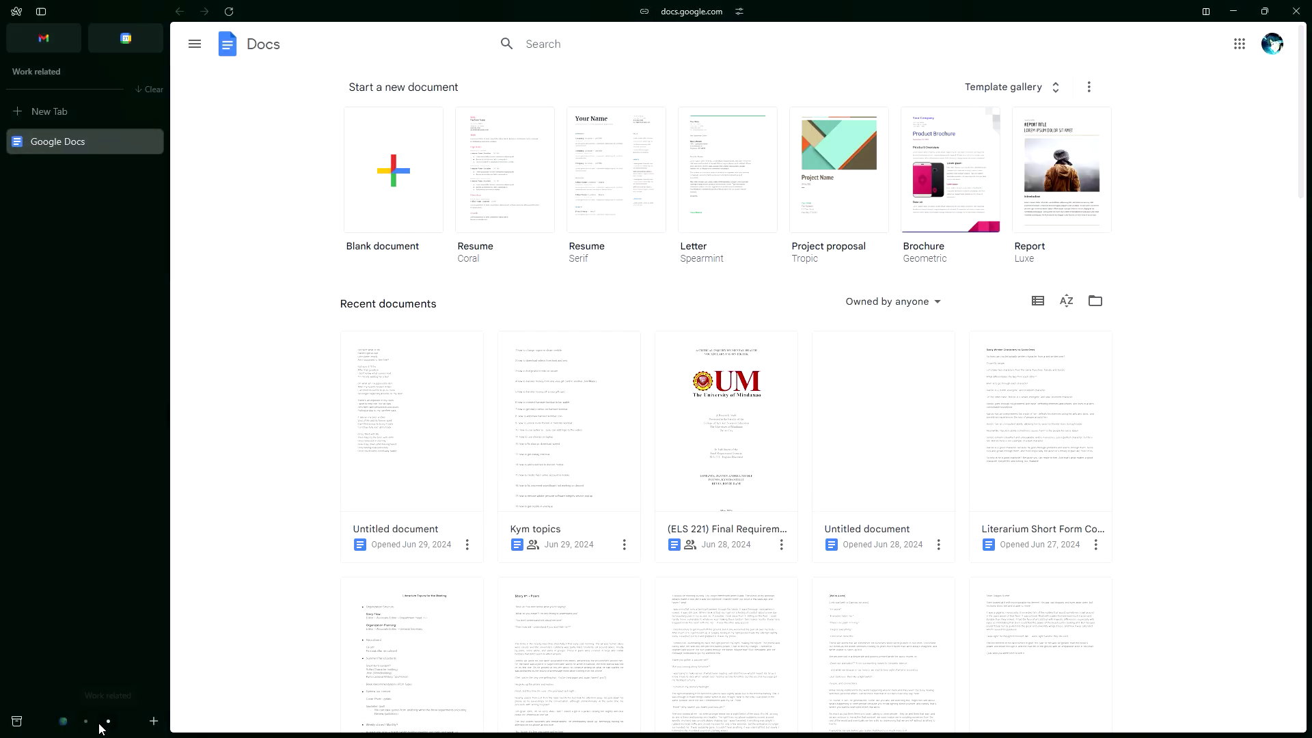
click(64, 722)
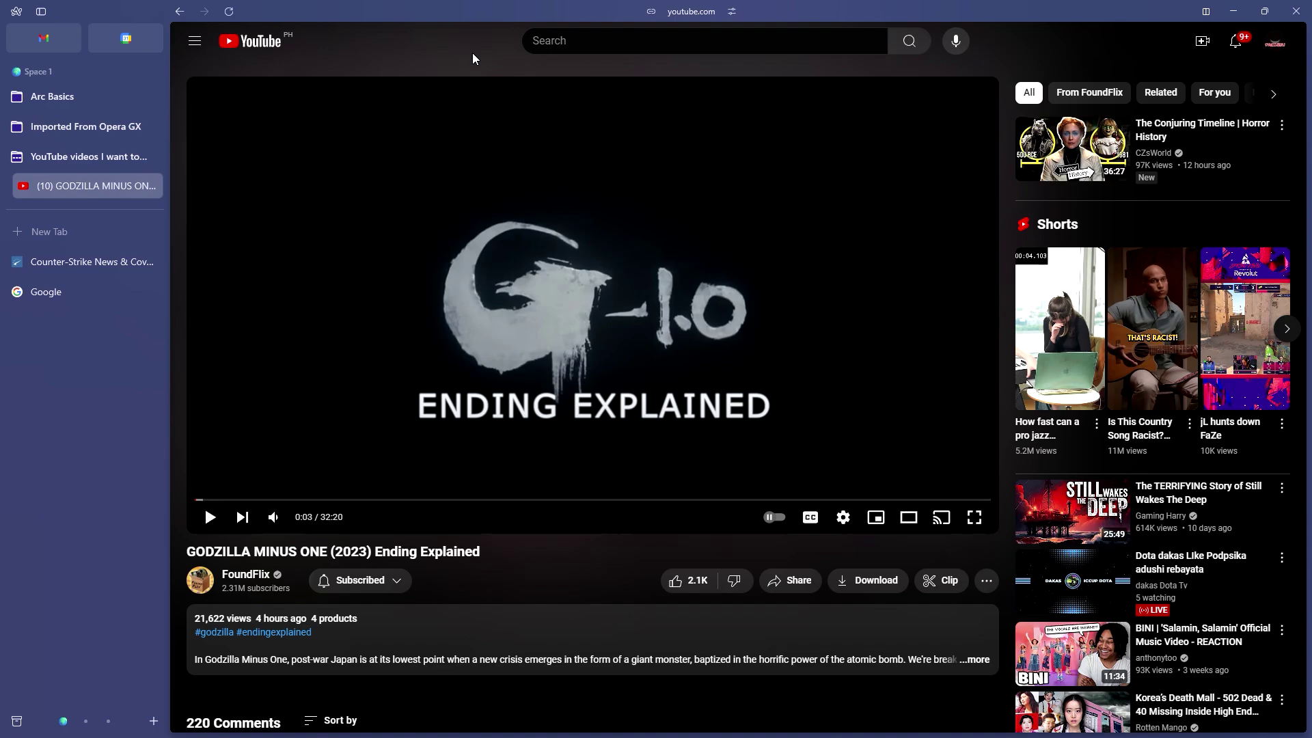
click(16, 12)
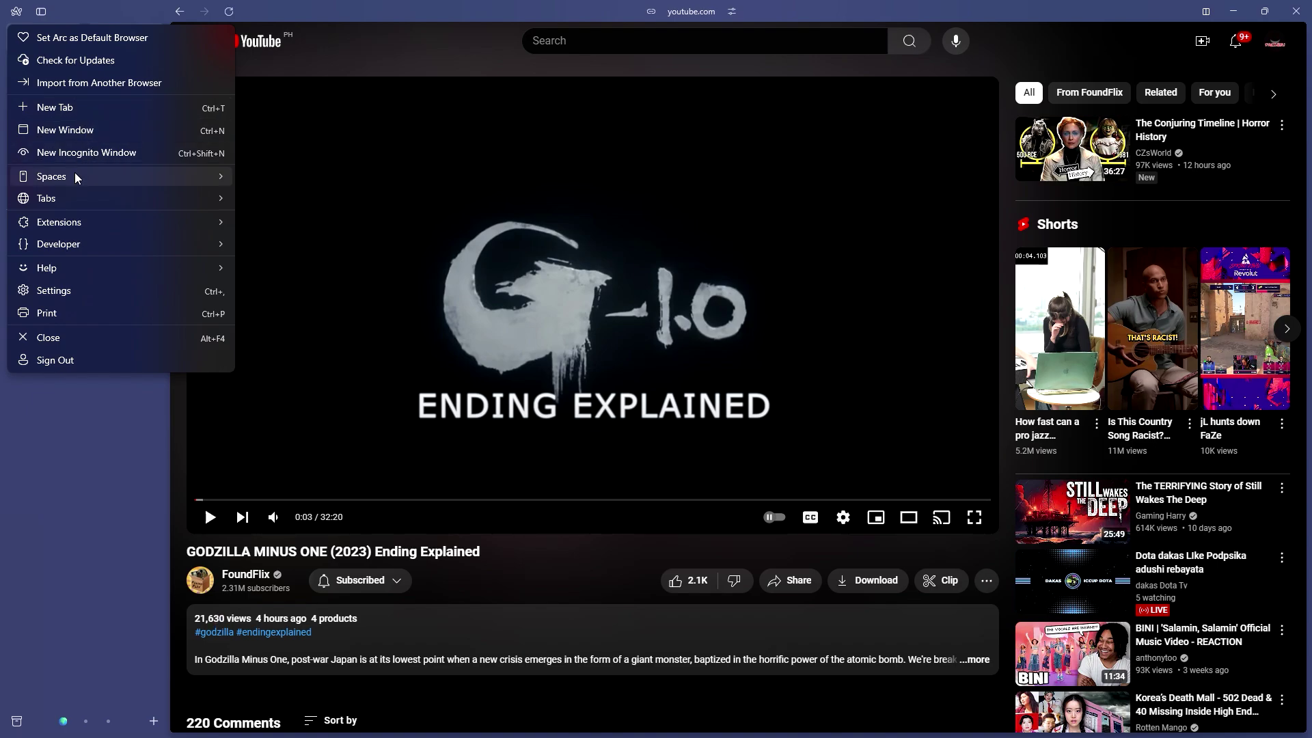
mouse_move(71, 175)
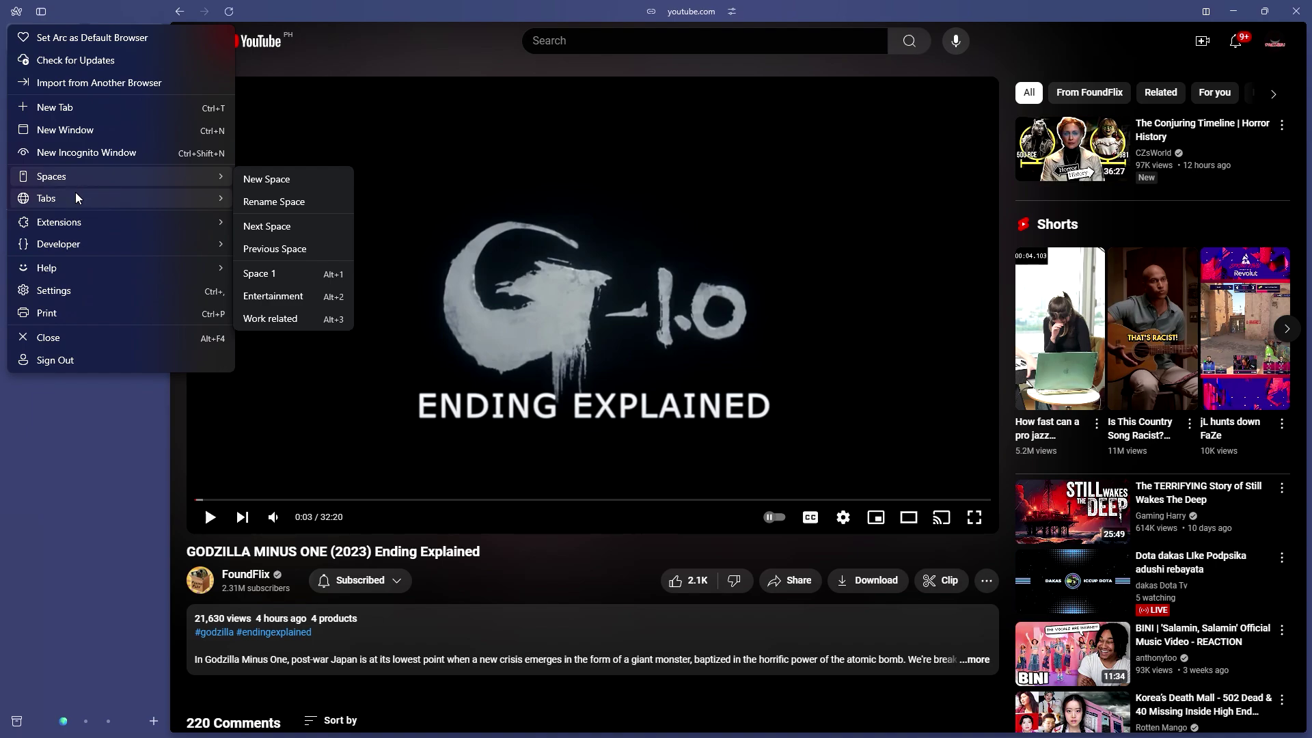
mouse_move(104, 194)
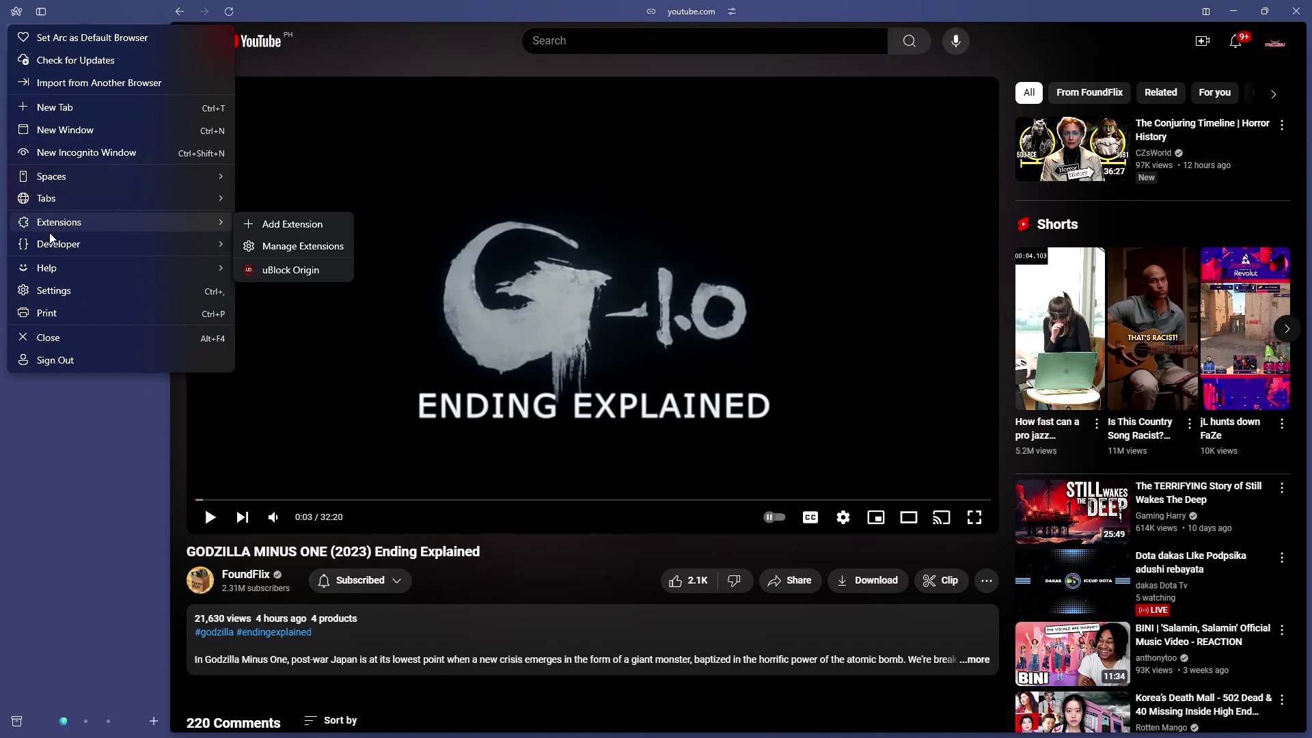
mouse_move(102, 240)
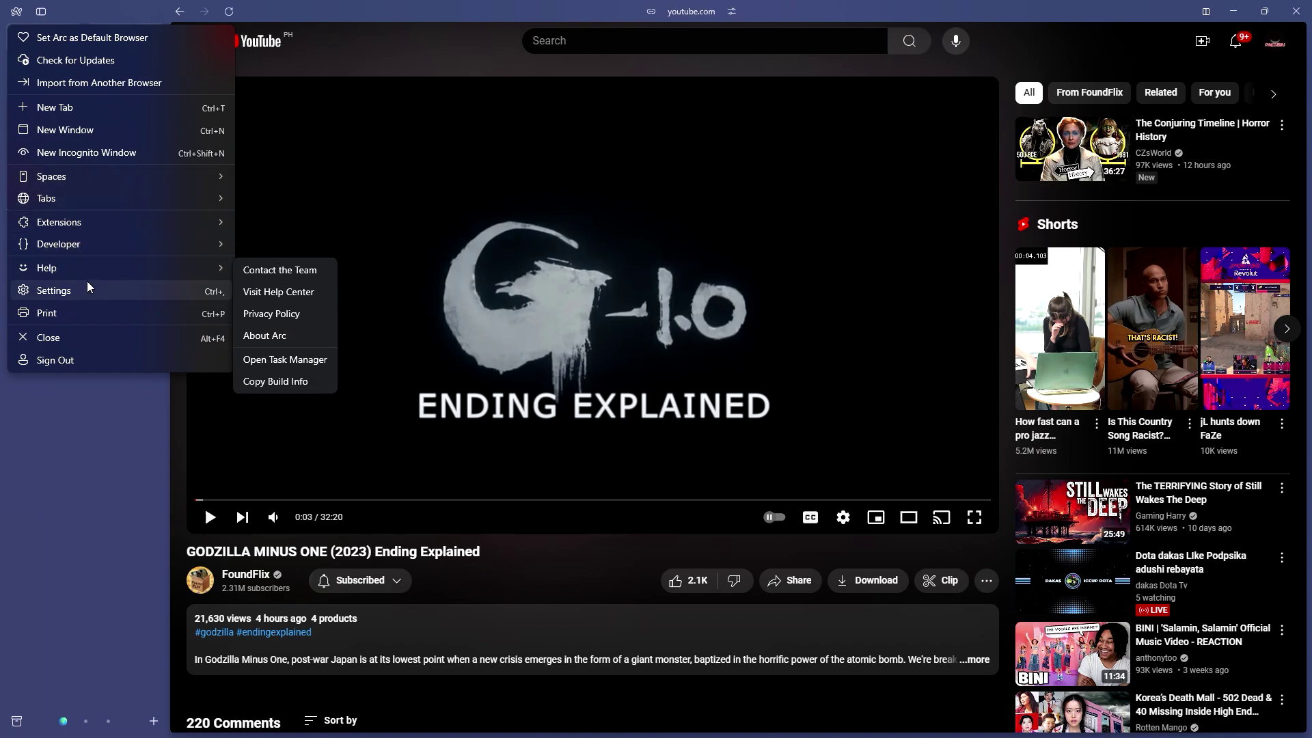
click(69, 447)
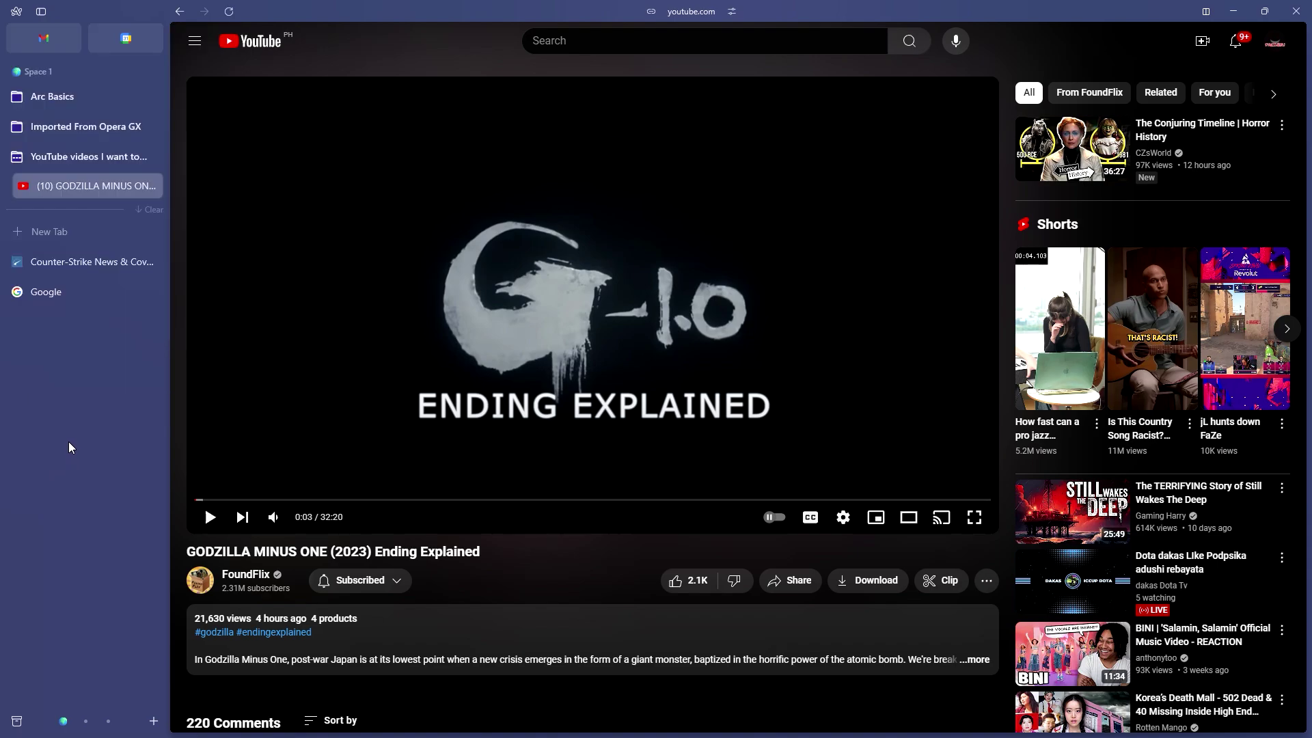
Open Space 1's Edit Theme Color editor, toggle light mode and raise the intensity.
right_click(80, 404)
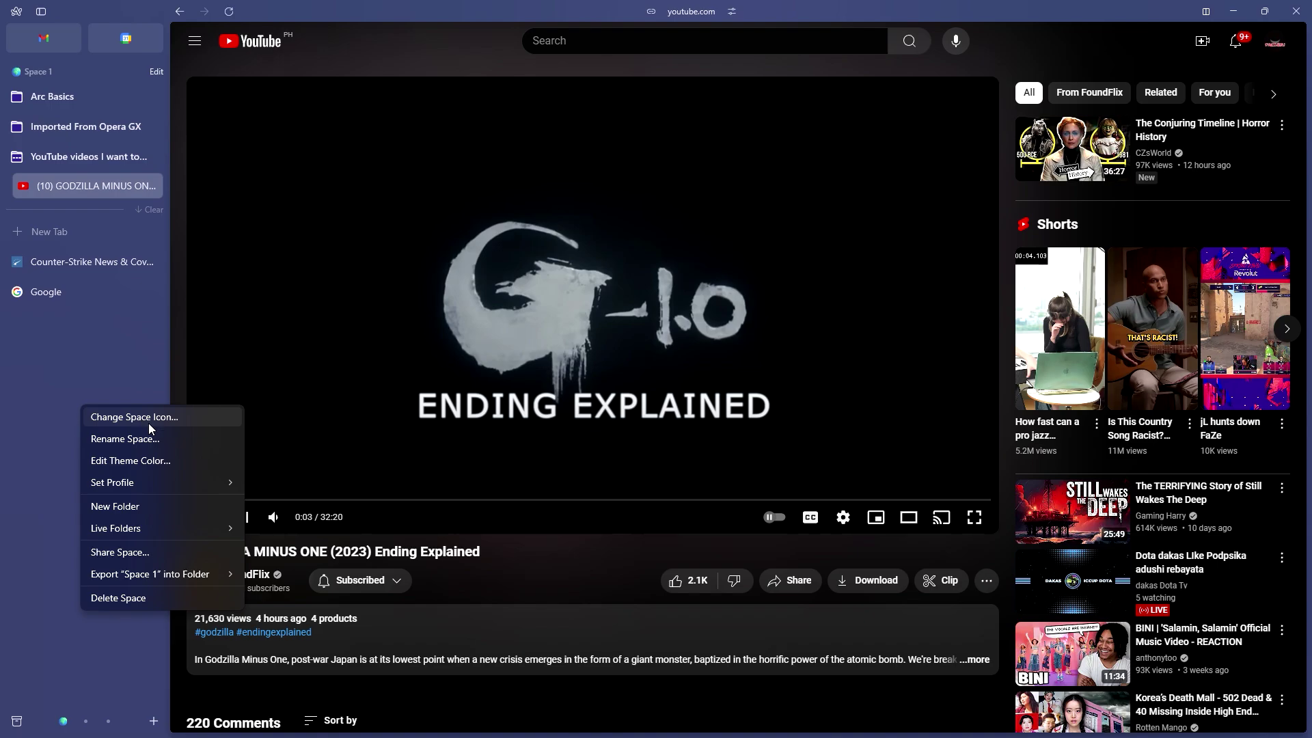
click(167, 459)
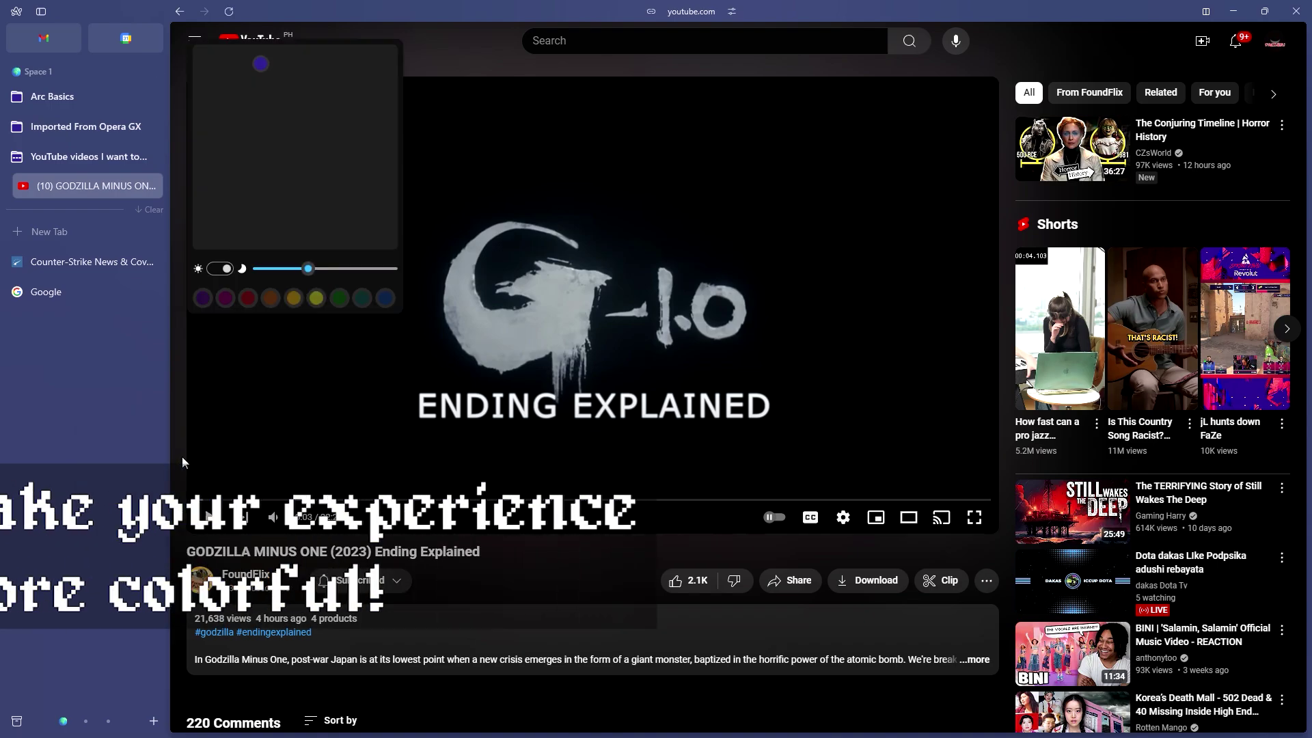
click(215, 269)
click(219, 268)
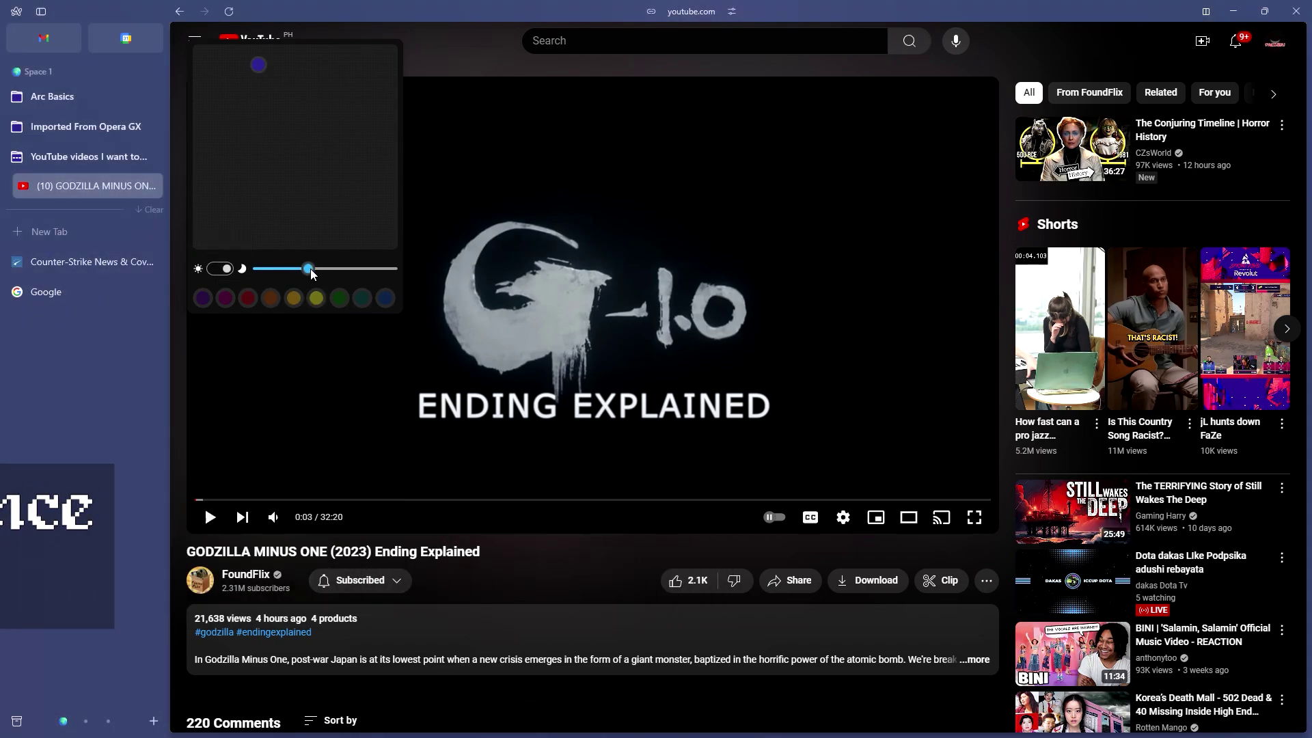
drag(310, 268, 393, 268)
Try out several theme colours, including green, purple and blue.
click(232, 299)
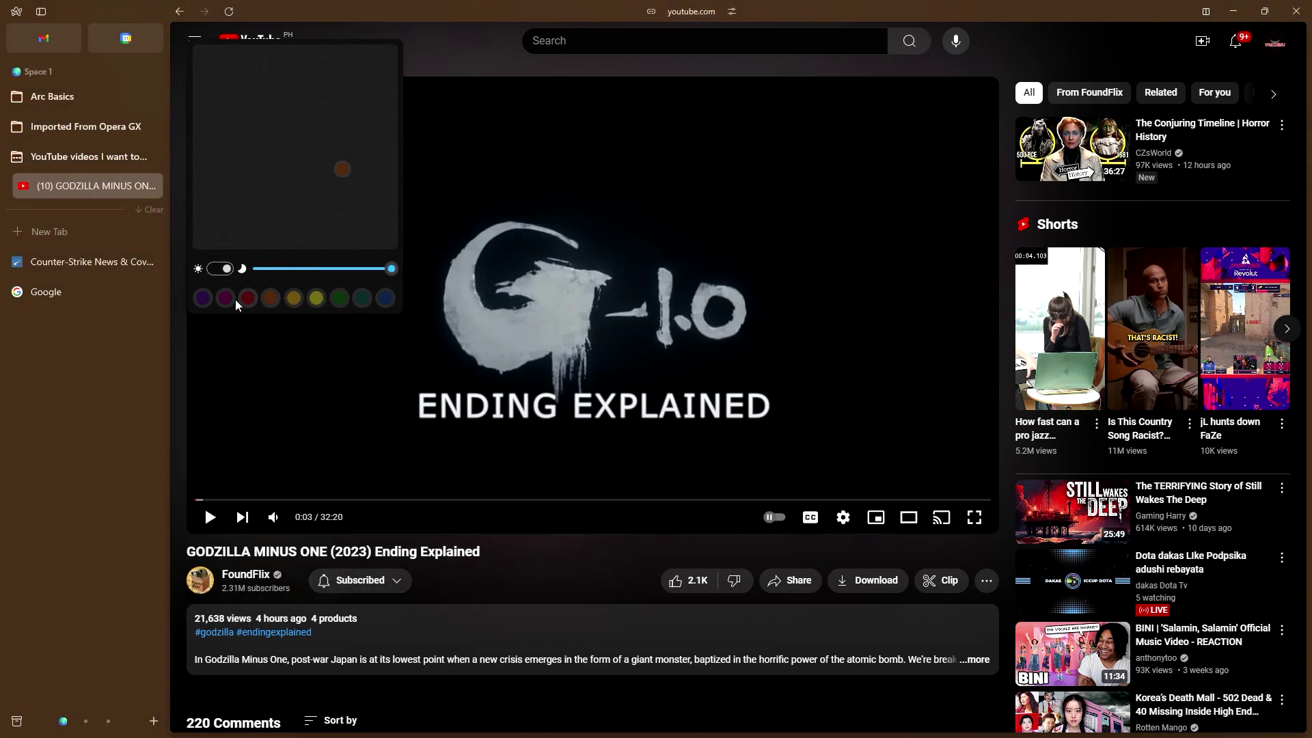
click(236, 207)
click(251, 68)
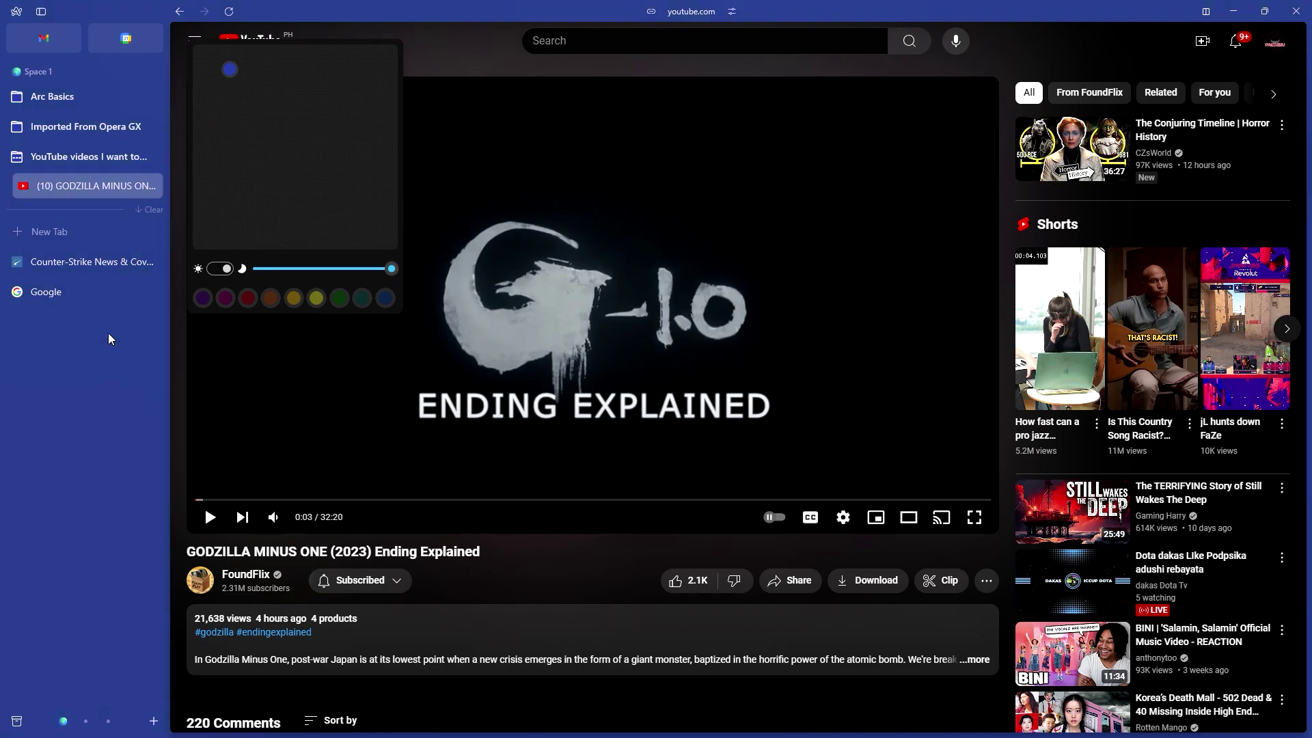
click(221, 194)
click(308, 48)
click(381, 146)
click(254, 217)
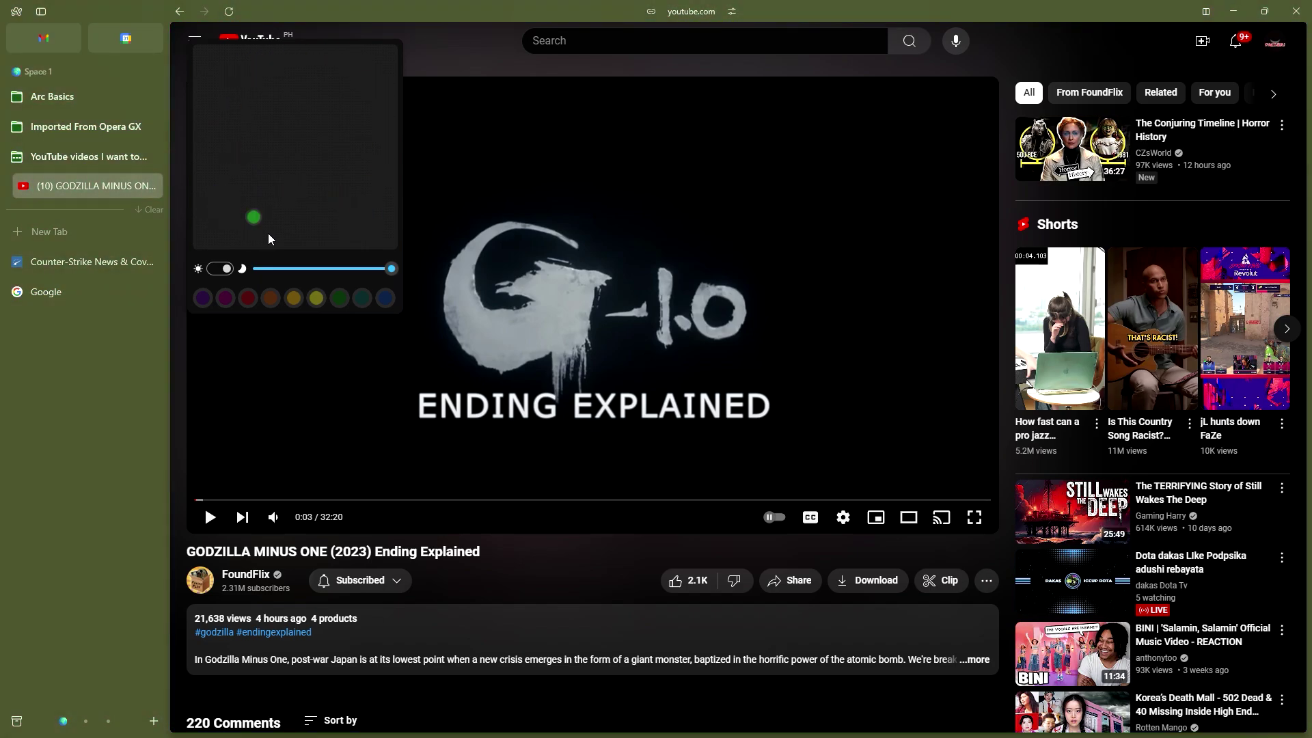
click(242, 98)
Switch to light mode, settle on a light green tint, and close the editor.
click(219, 268)
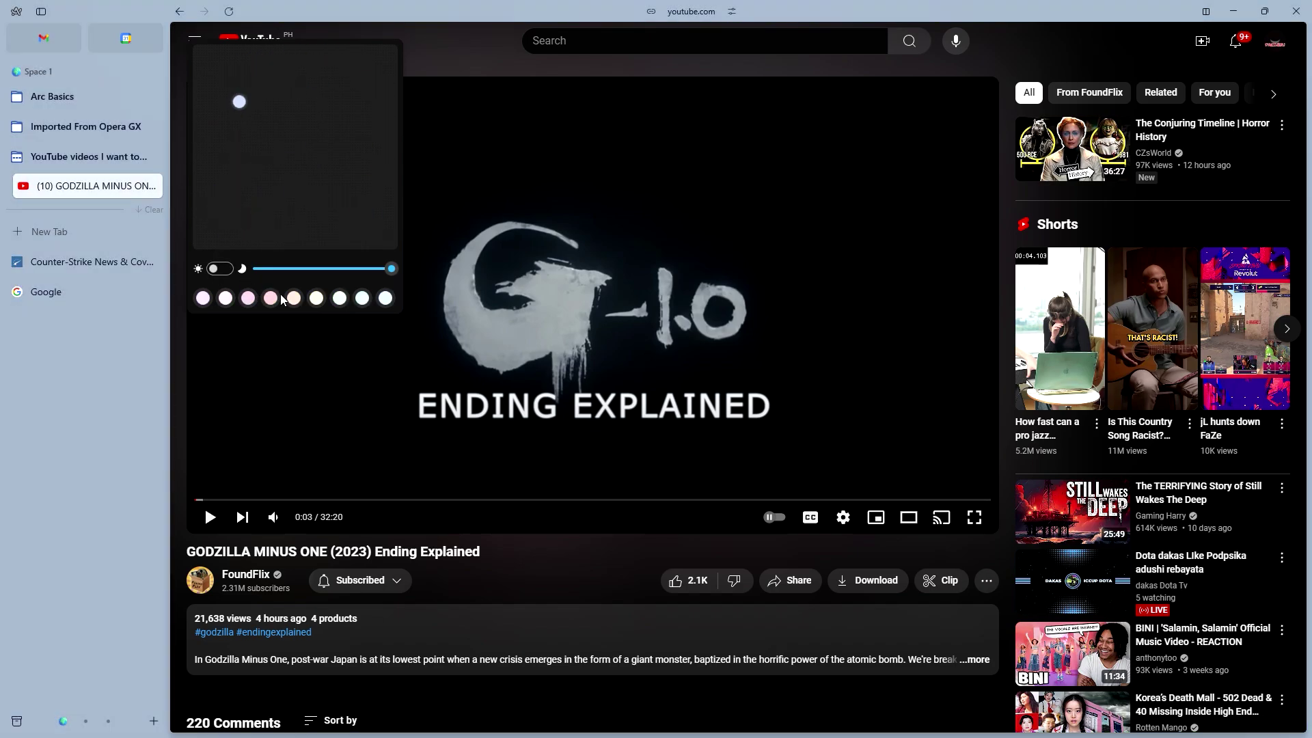
click(374, 138)
click(347, 296)
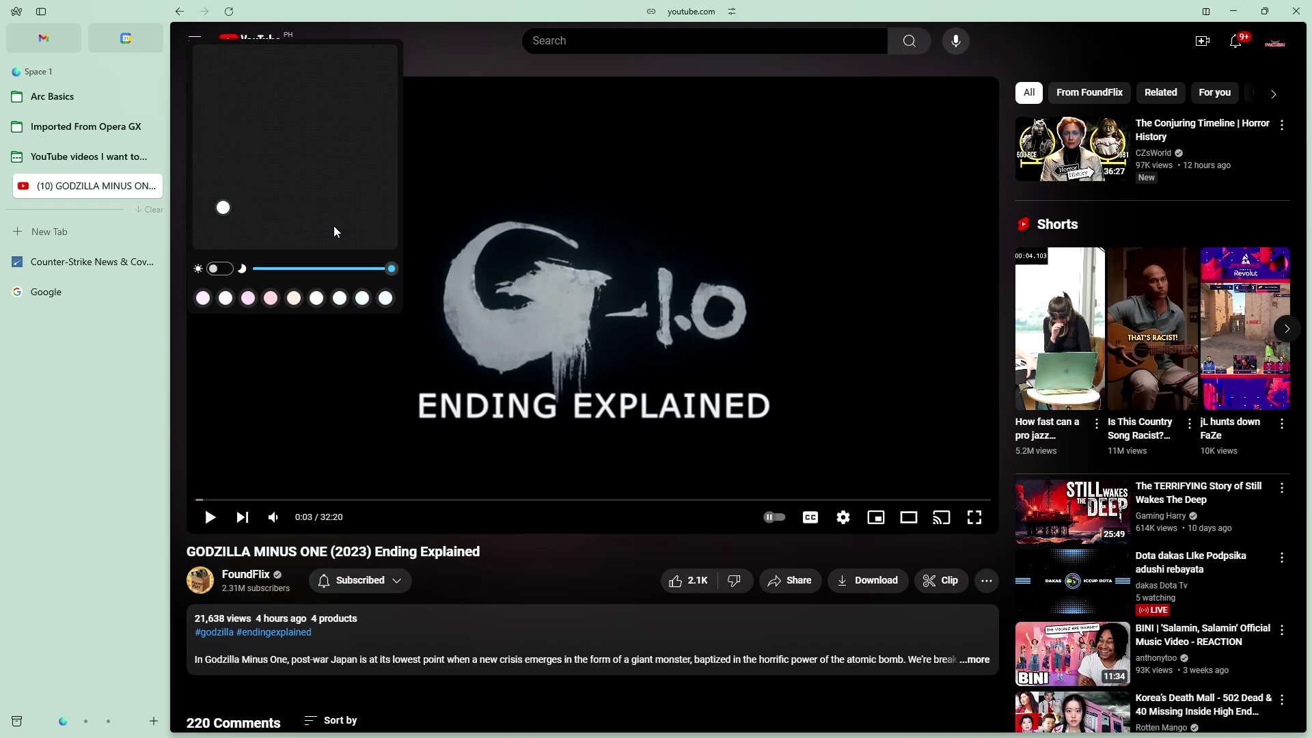
click(345, 201)
click(366, 73)
click(233, 168)
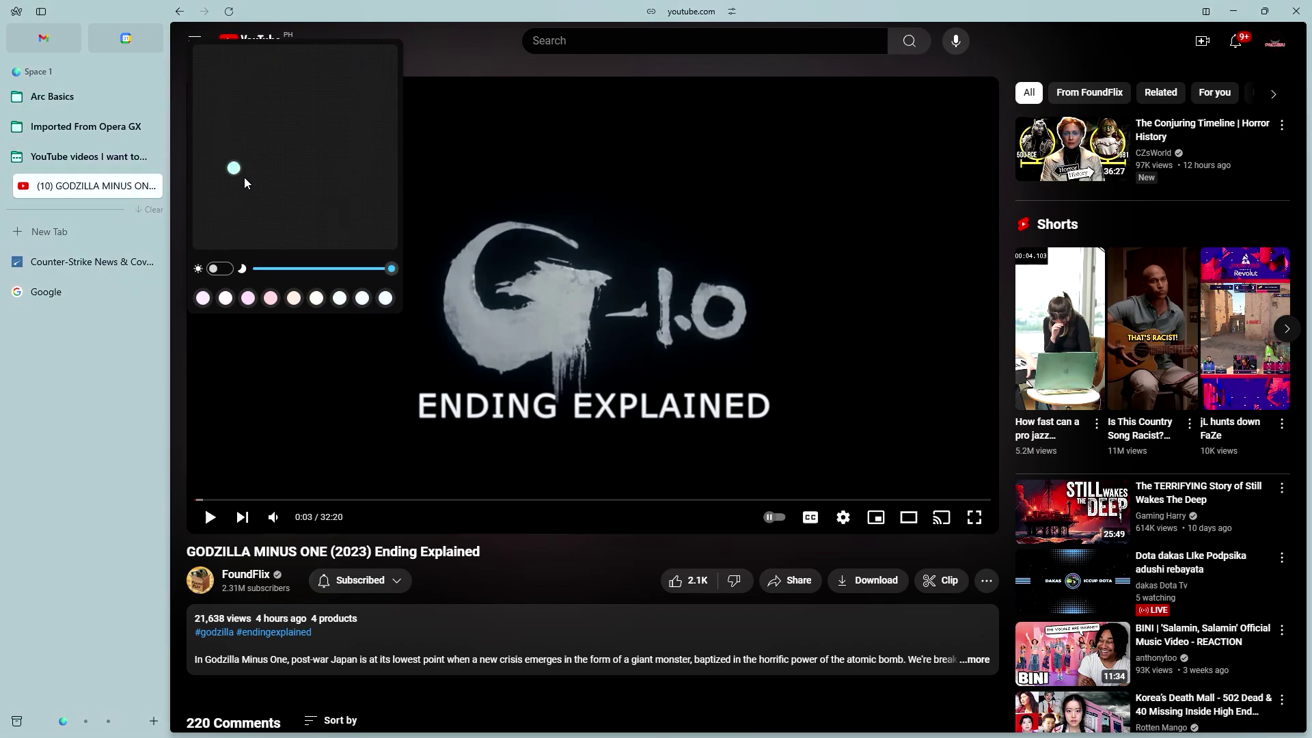
click(266, 181)
click(93, 371)
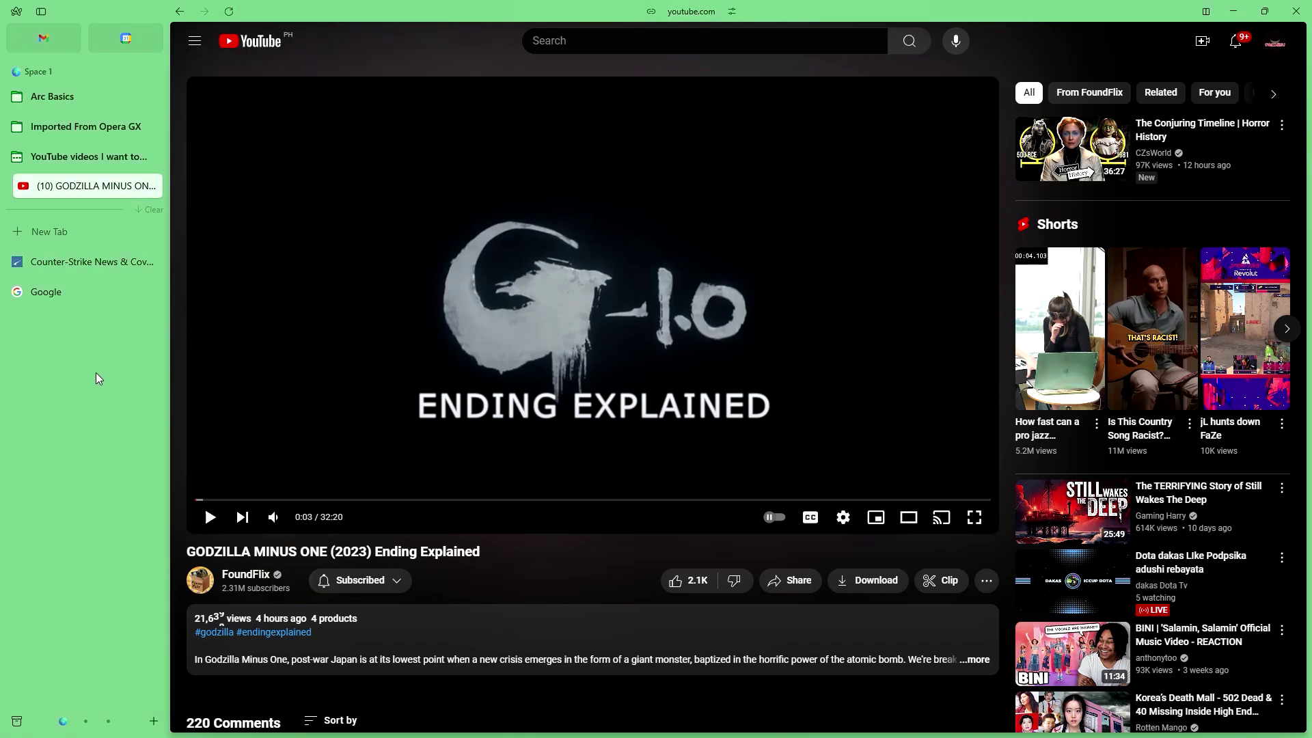